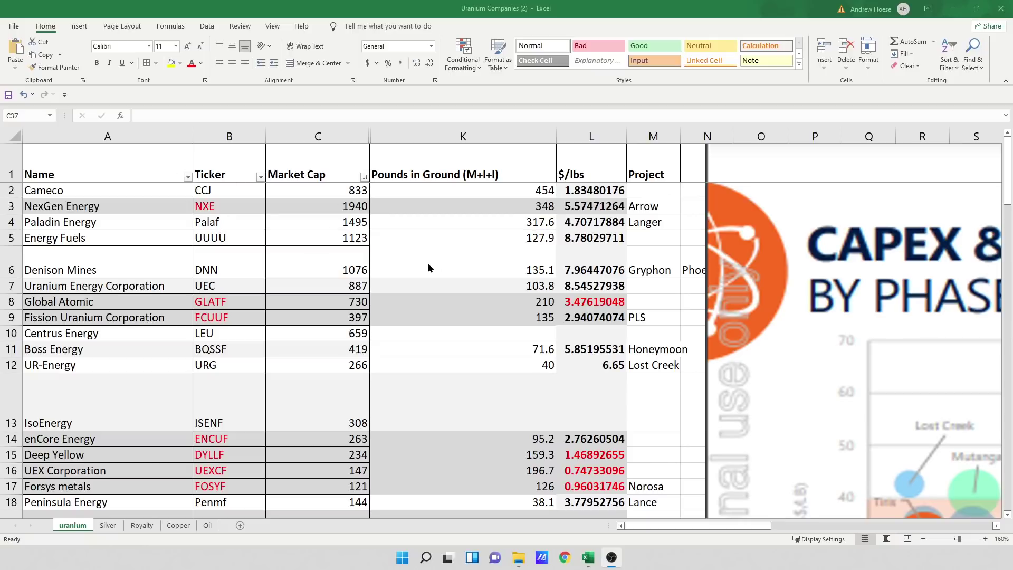
Change Cameco's market cap in C2 from 833 to 8330 and review the recalculated $/lbs values.
click(343, 189)
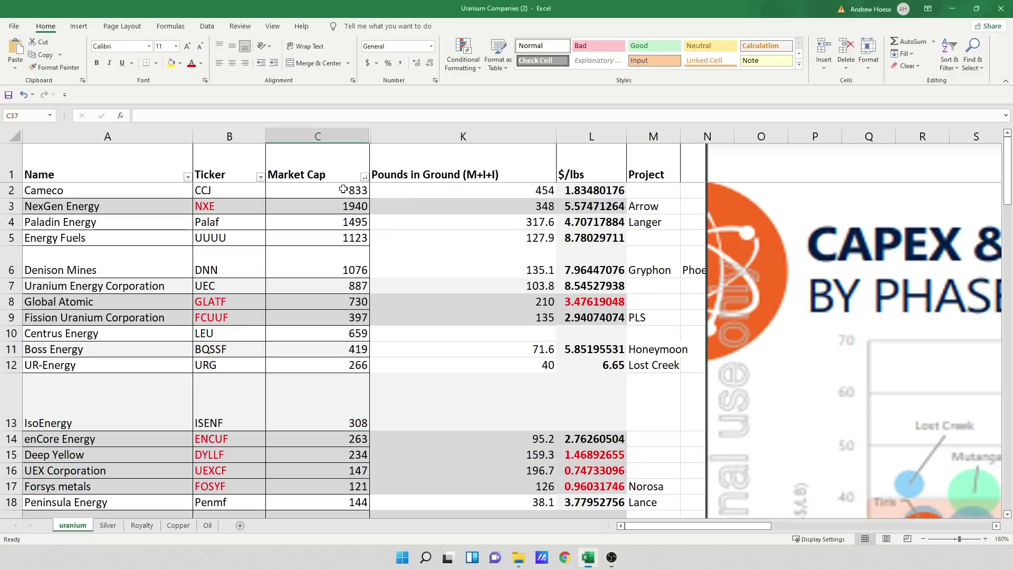
click(343, 189)
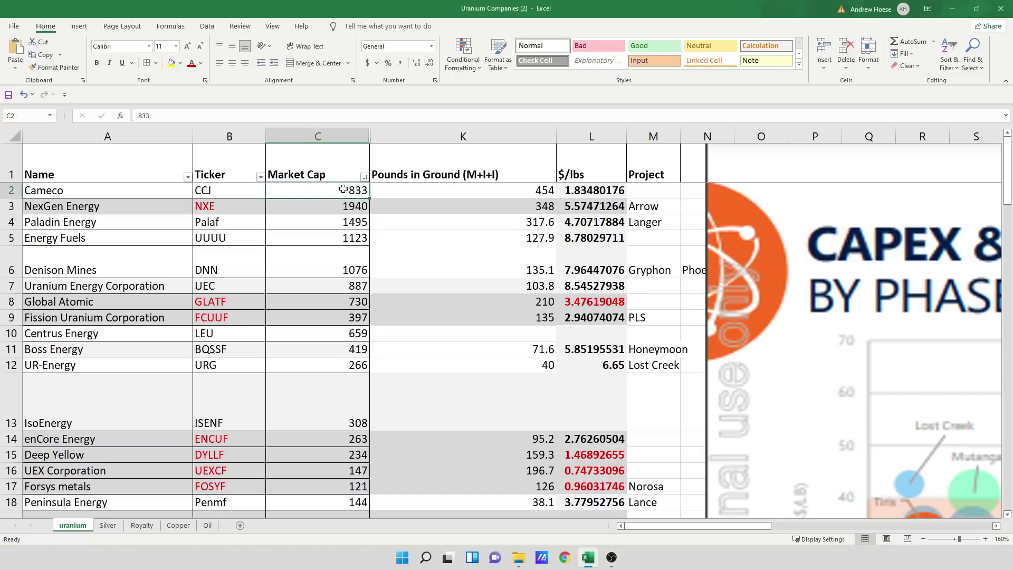
key(F2)
text(0)
click(345, 233)
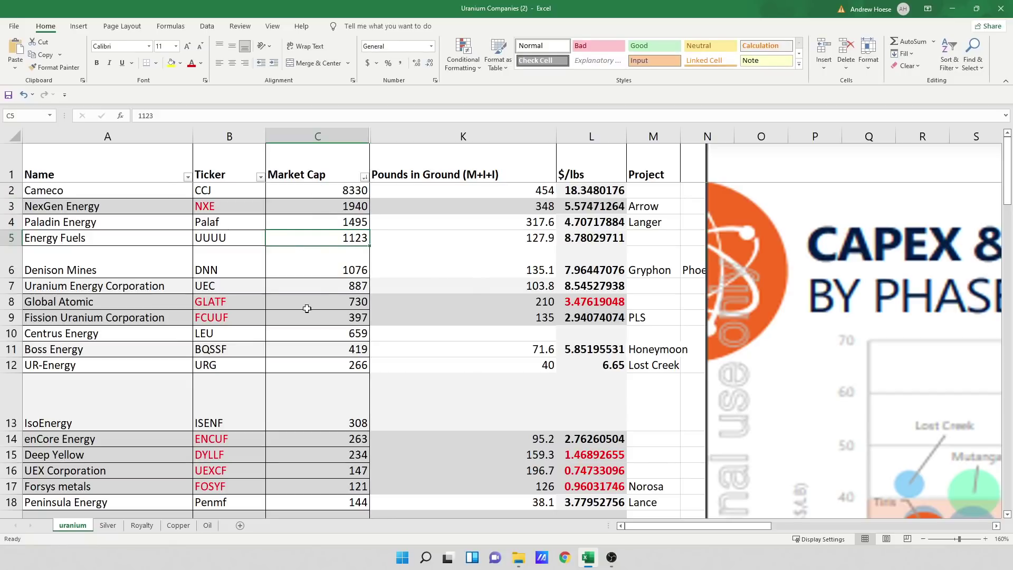
drag(578, 192, 579, 322)
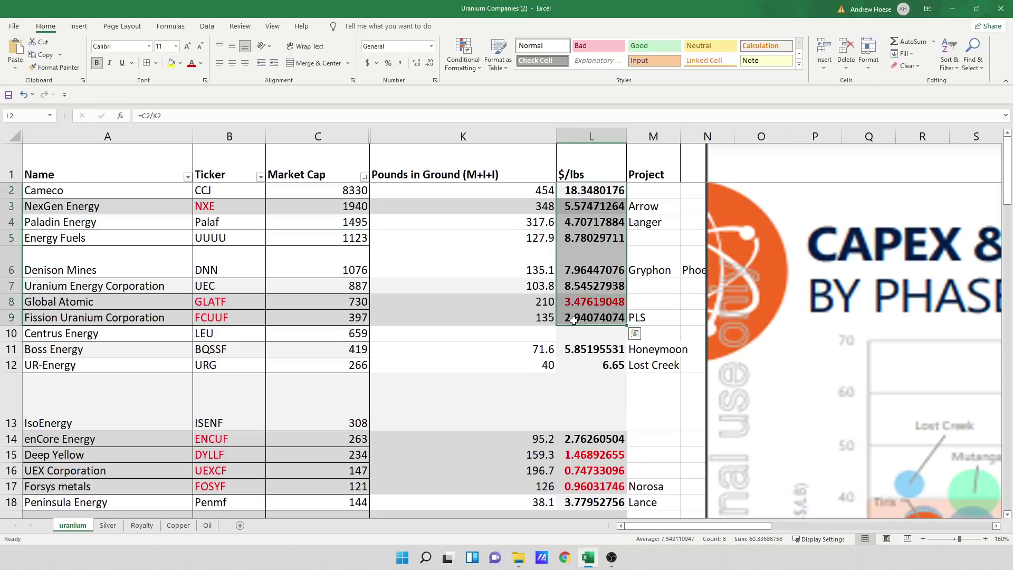
Inspect Cameco's $/lbs formula in L2 against its market cap in C2.
click(461, 291)
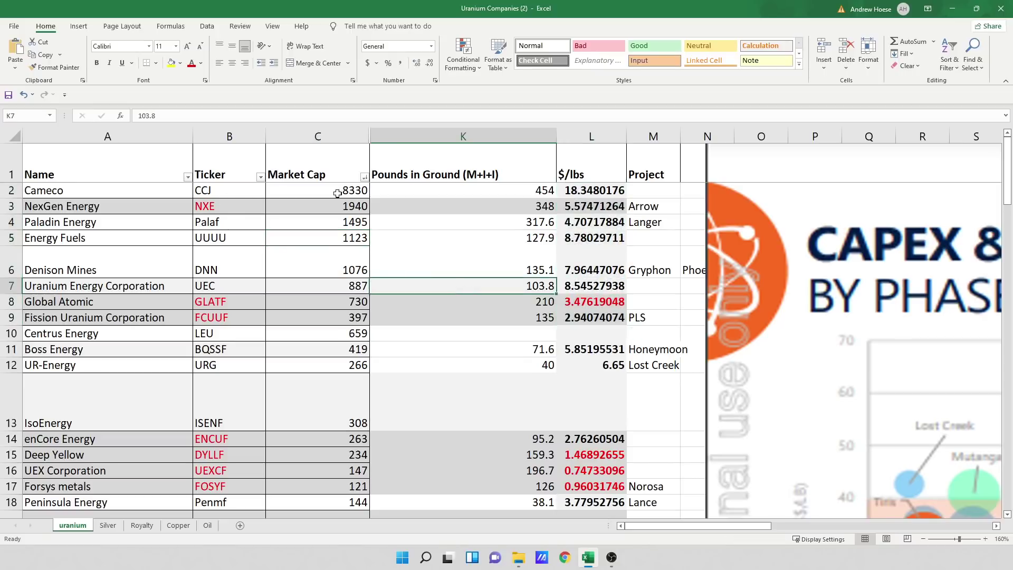
click(589, 194)
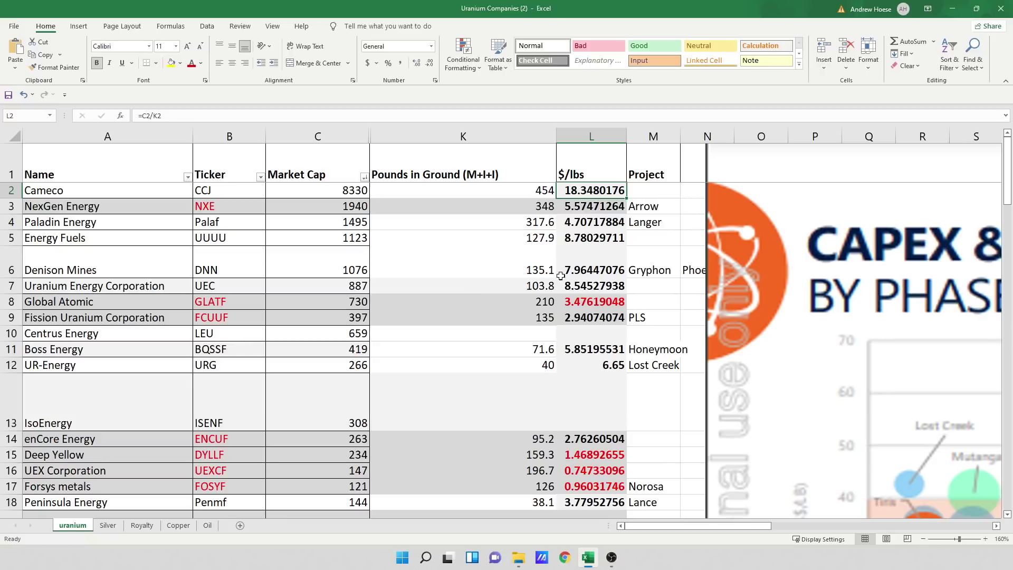
click(357, 196)
click(584, 198)
Make Fission Uranium Corporation's $/lbs value 2.94074074 in L9 red.
click(576, 312)
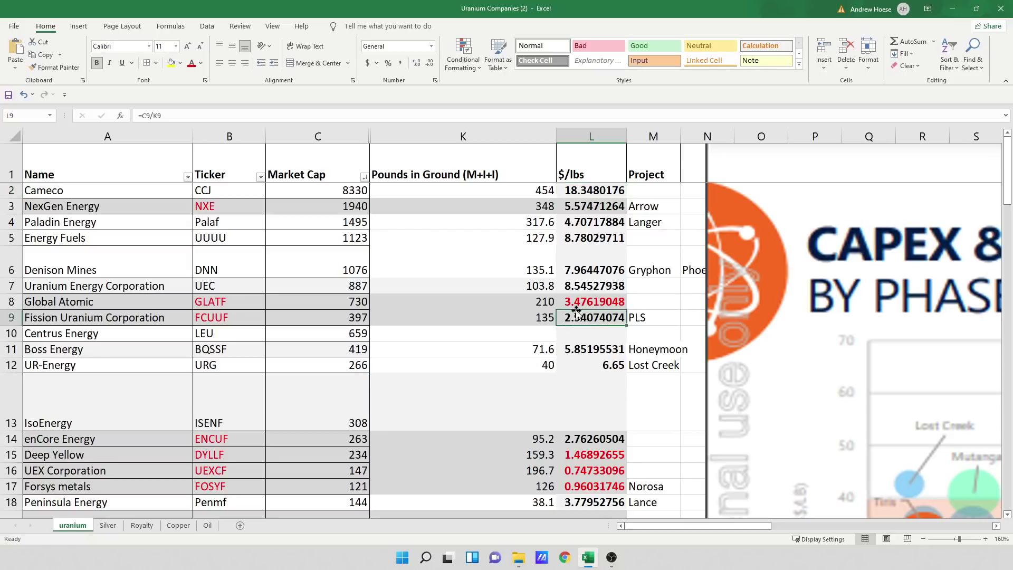
click(192, 62)
click(510, 321)
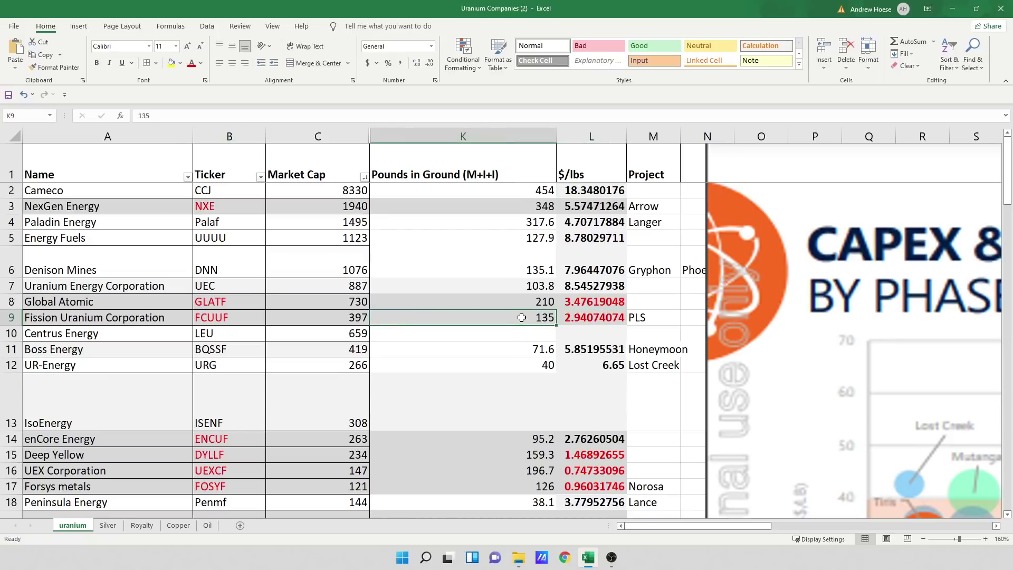
scroll(520, 326, down, 19)
scroll(513, 320, down, 17)
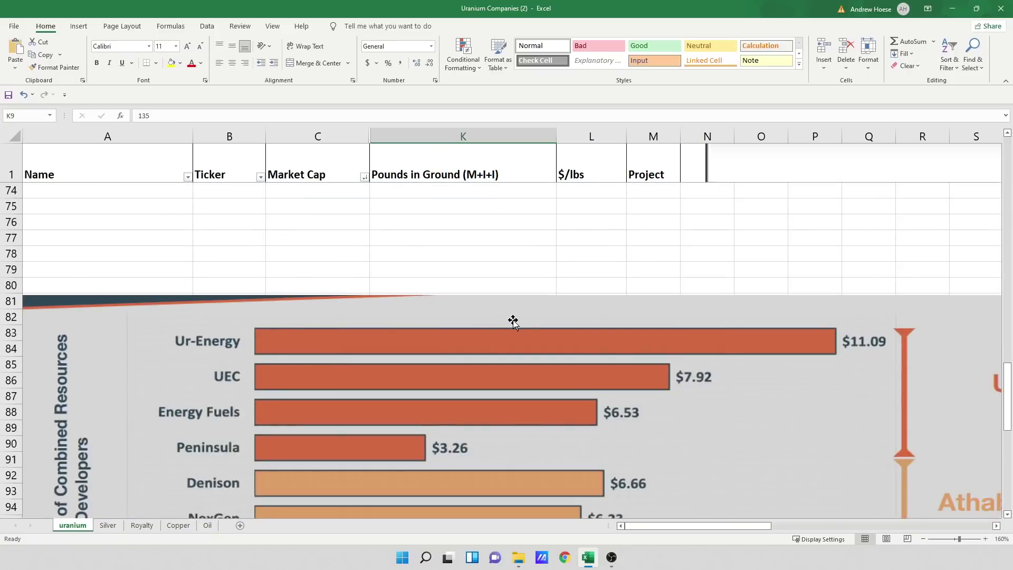
scroll(514, 321, up, 5)
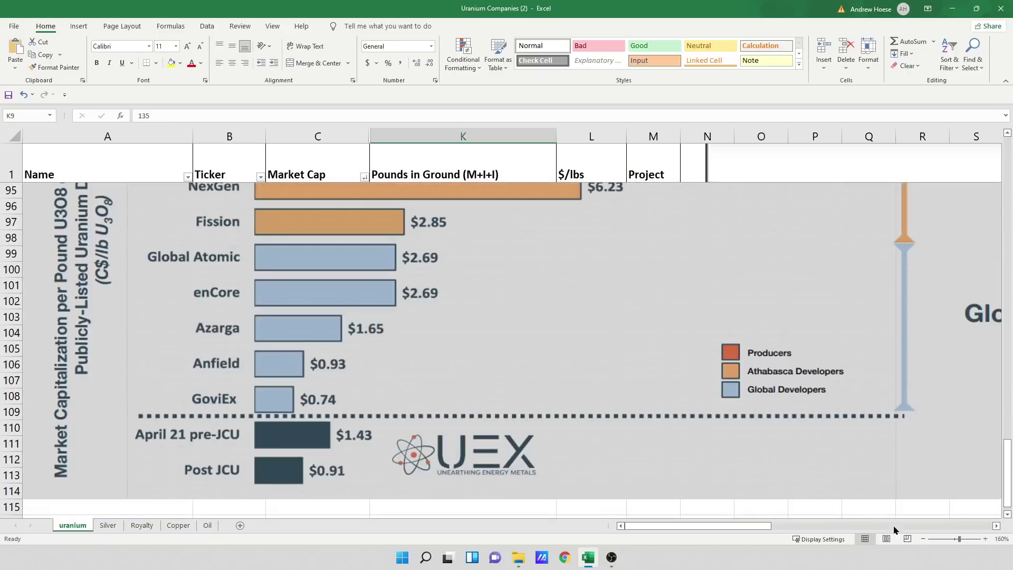
click(923, 539)
click(923, 538)
click(923, 539)
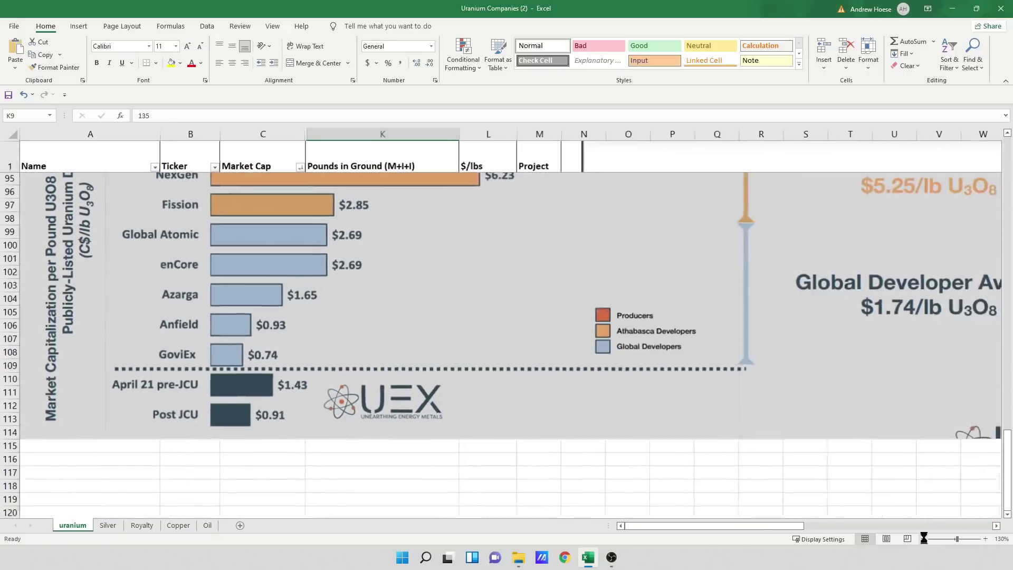
click(923, 538)
click(923, 539)
click(923, 539)
click(923, 538)
click(923, 538)
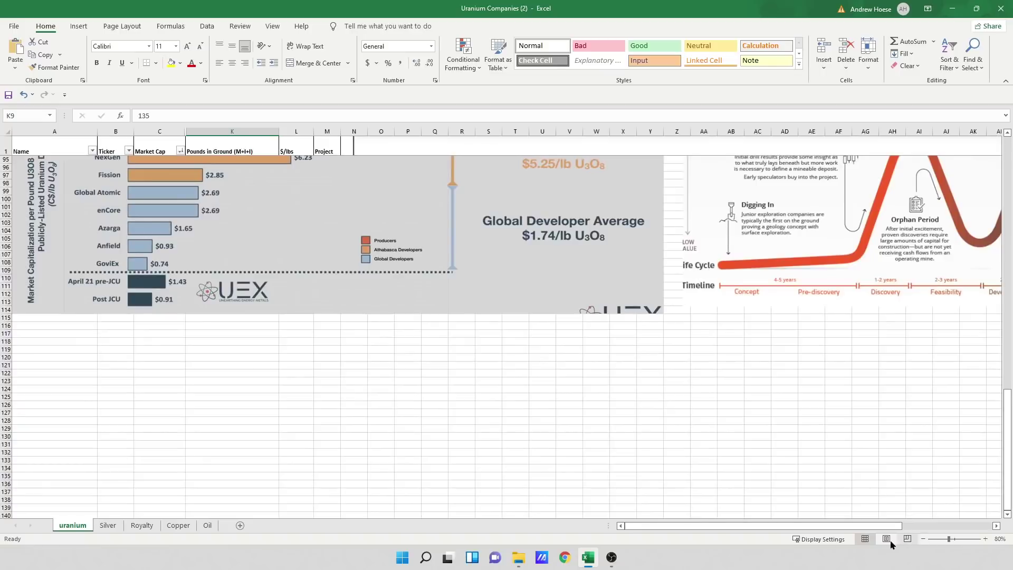
scroll(844, 528, right, 3)
scroll(734, 380, up, 6)
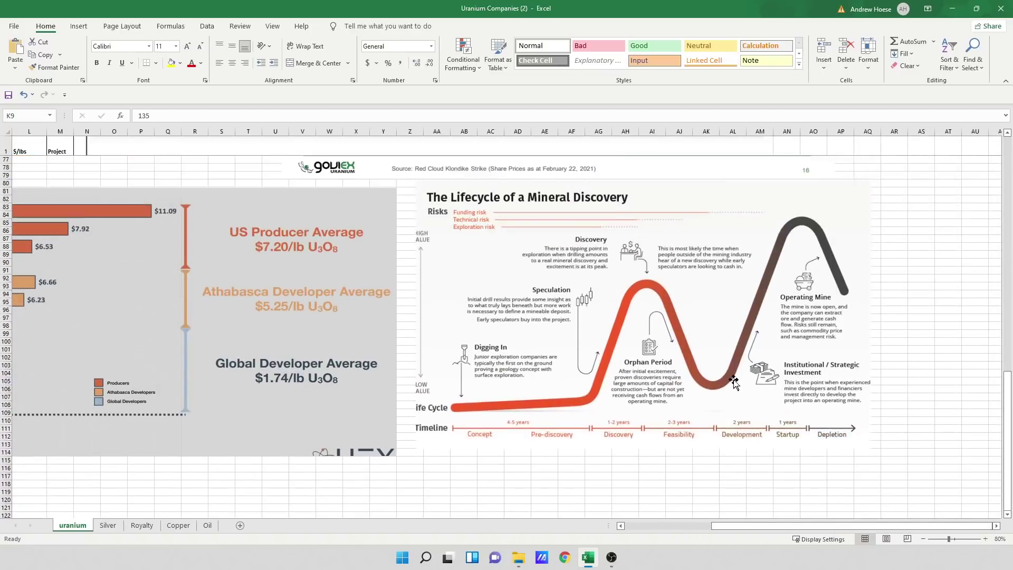
click(985, 538)
click(984, 539)
click(984, 538)
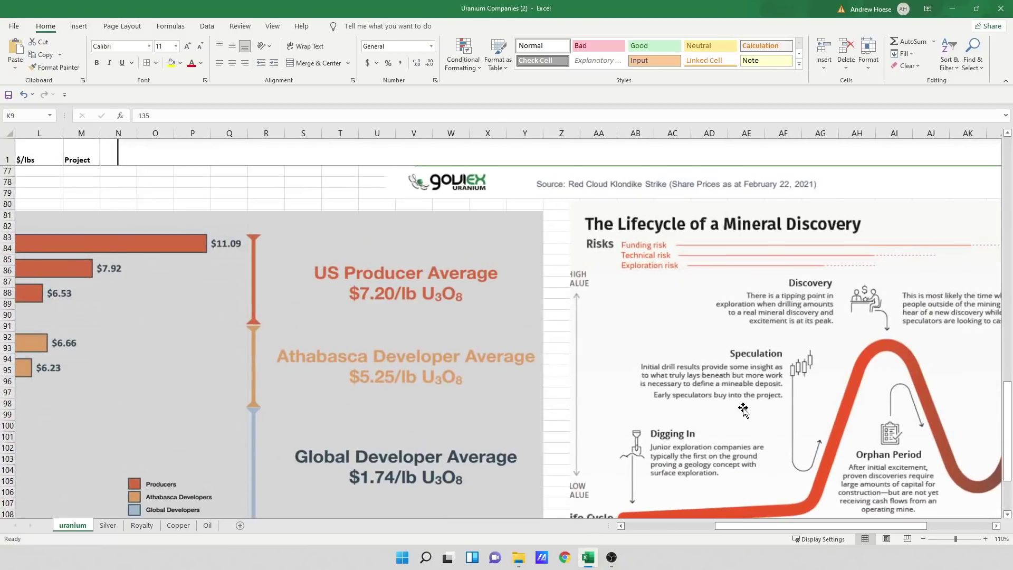
scroll(733, 396, down, 1)
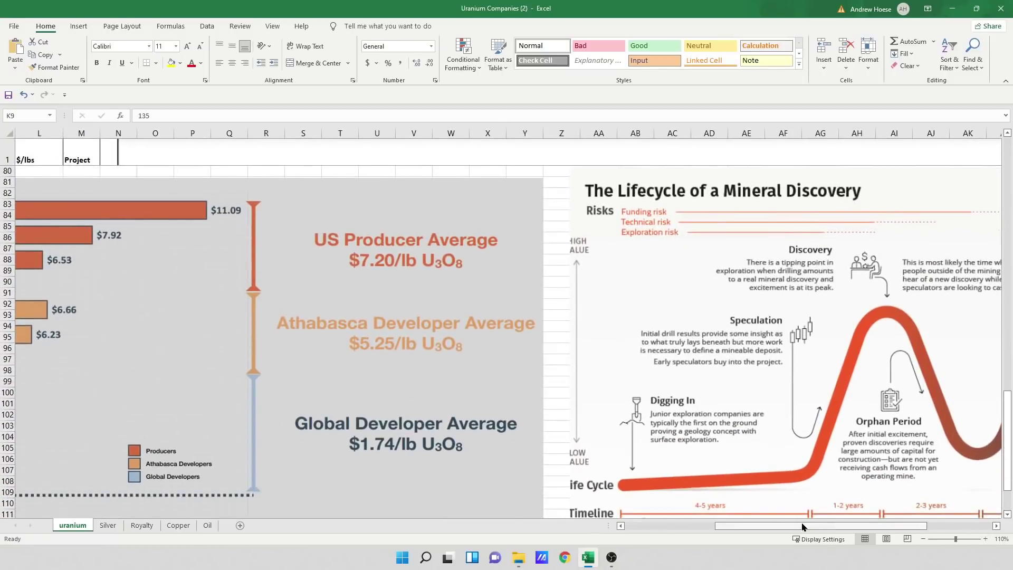
scroll(801, 526, right, 3)
scroll(603, 295, down, 1)
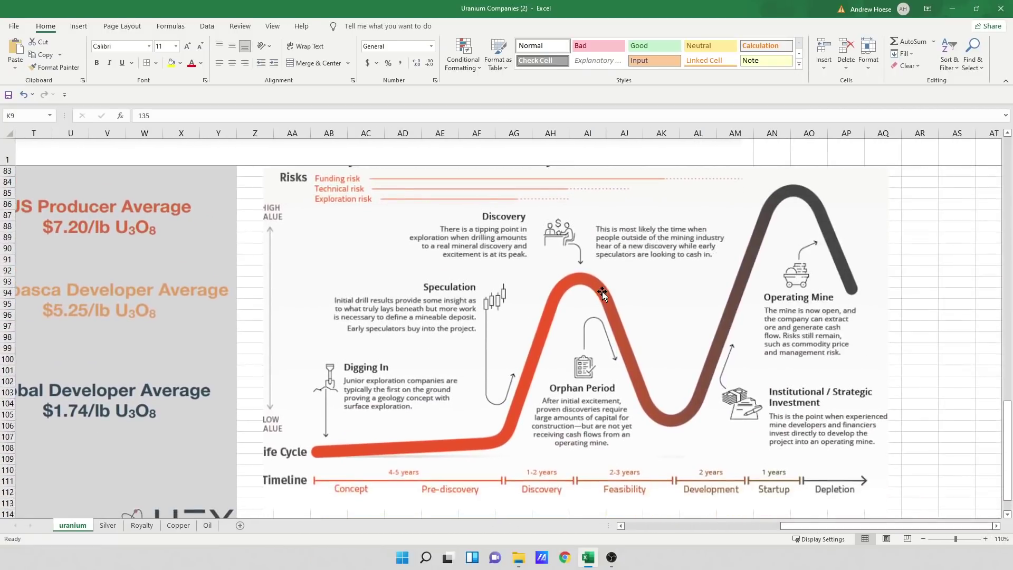
scroll(603, 294, up, 1)
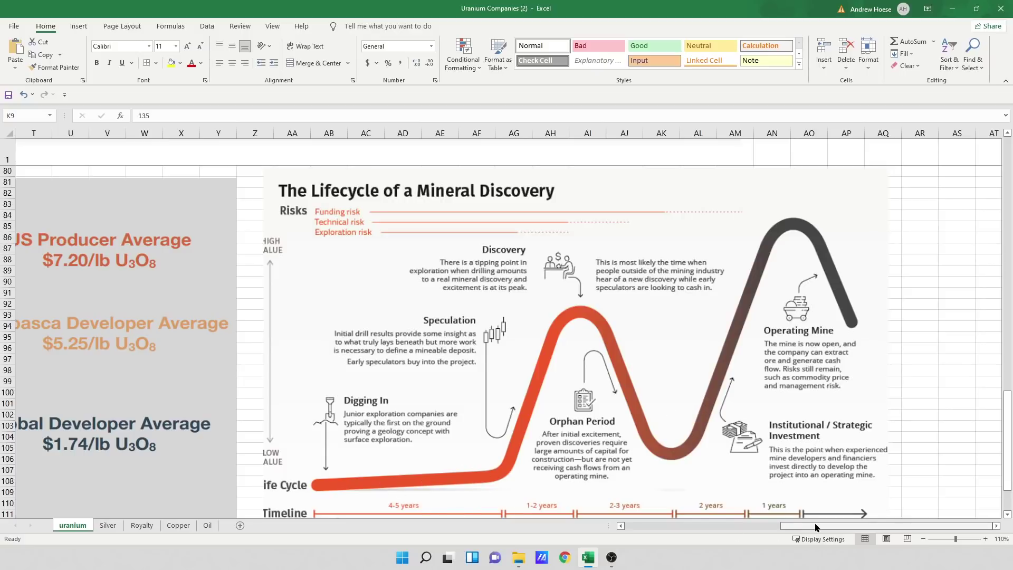
drag(816, 525, 651, 525)
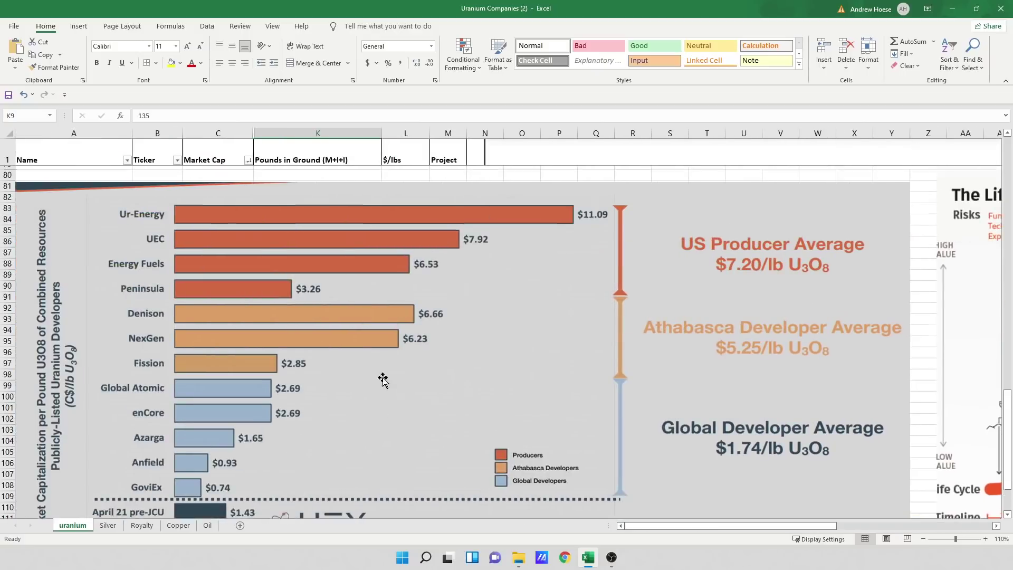
scroll(385, 377, up, 19)
scroll(383, 378, up, 7)
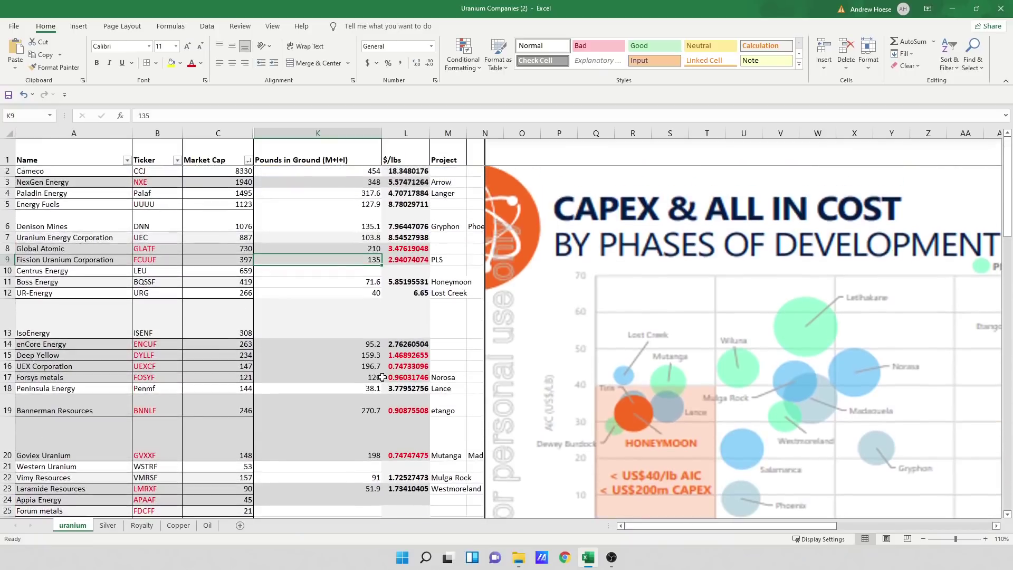
click(985, 538)
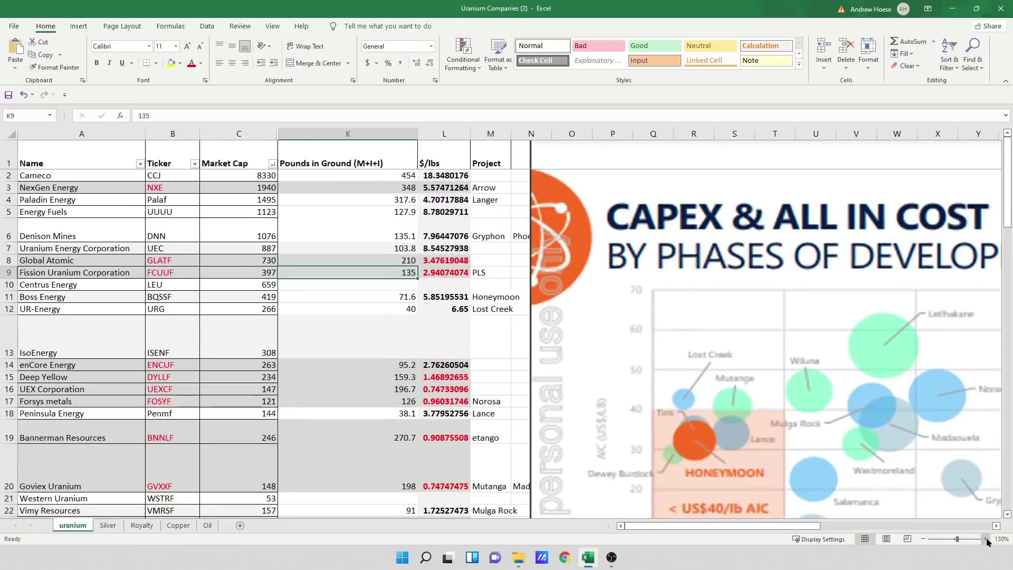
click(985, 538)
click(984, 539)
click(984, 539)
click(984, 538)
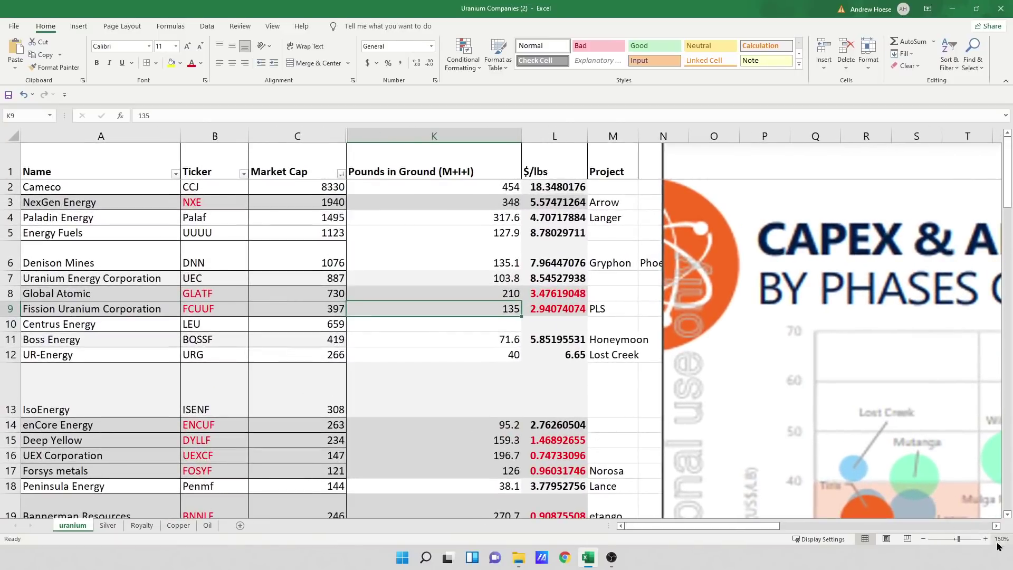
scroll(304, 289, down, 1)
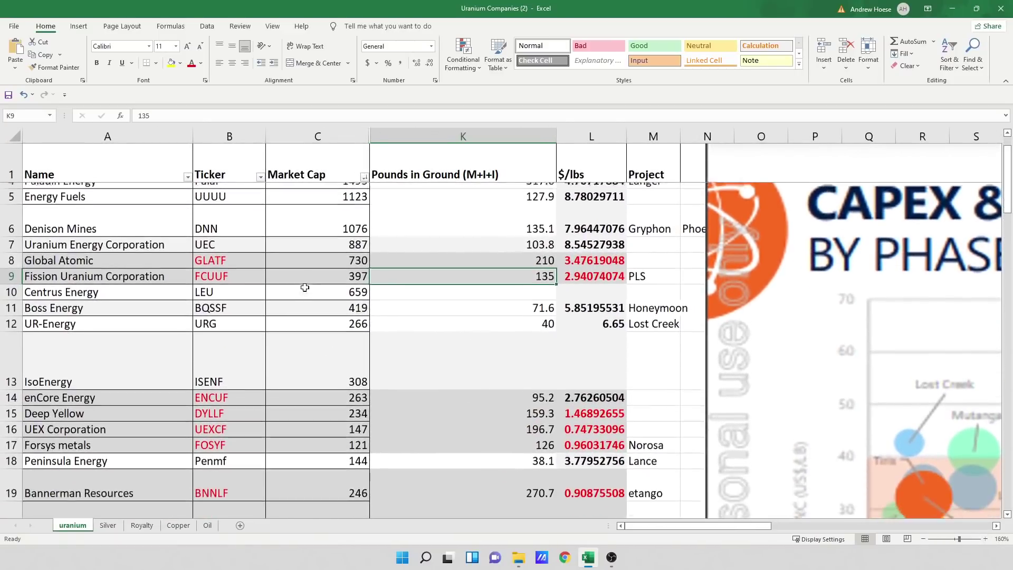
scroll(305, 290, up, 1)
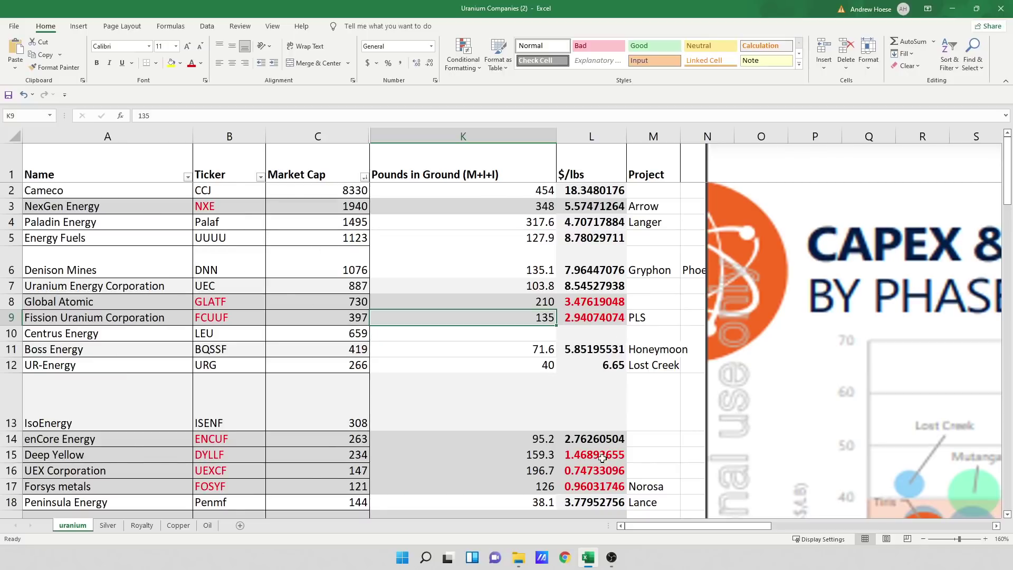
key(Right)
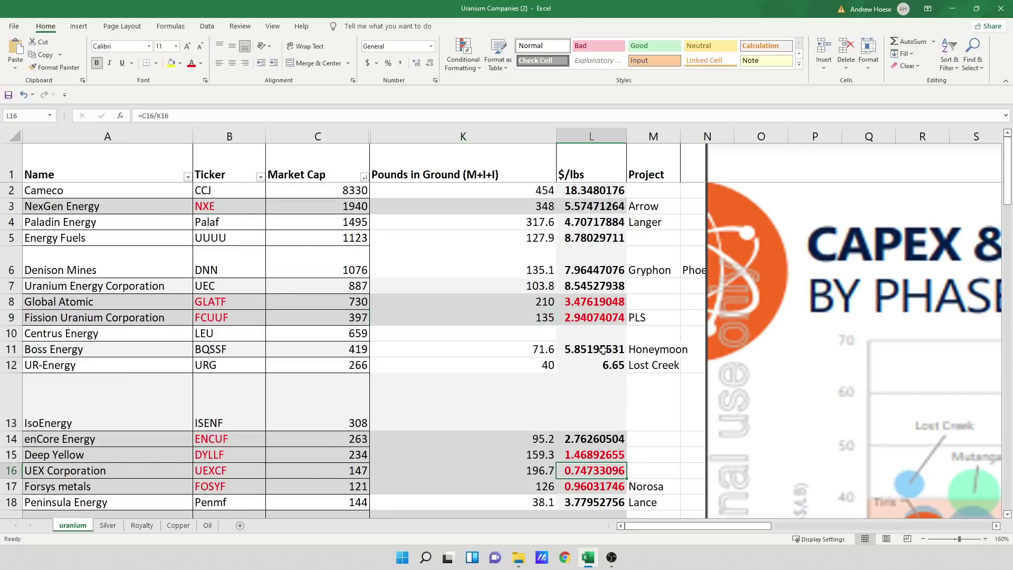
click(602, 301)
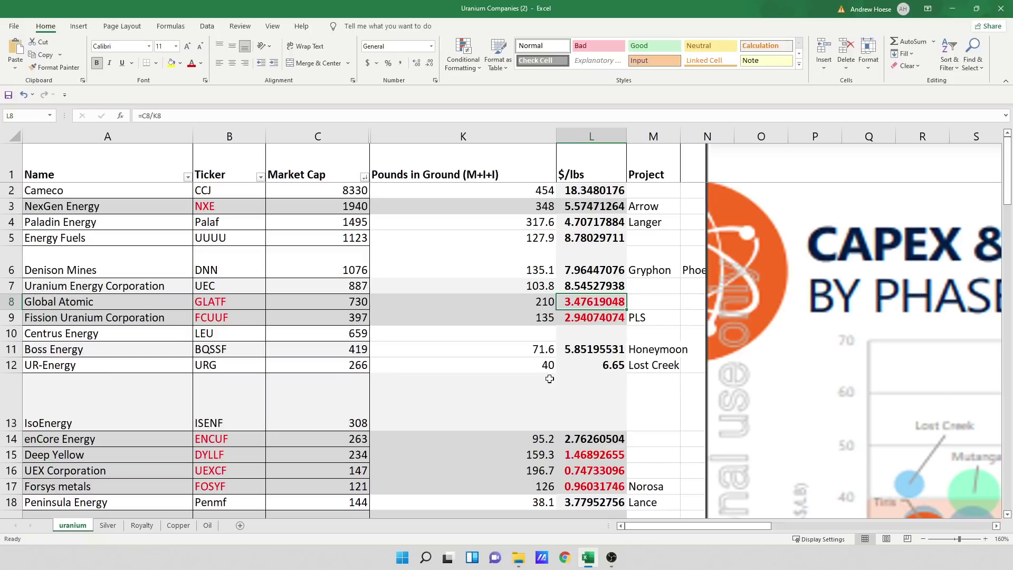
click(144, 207)
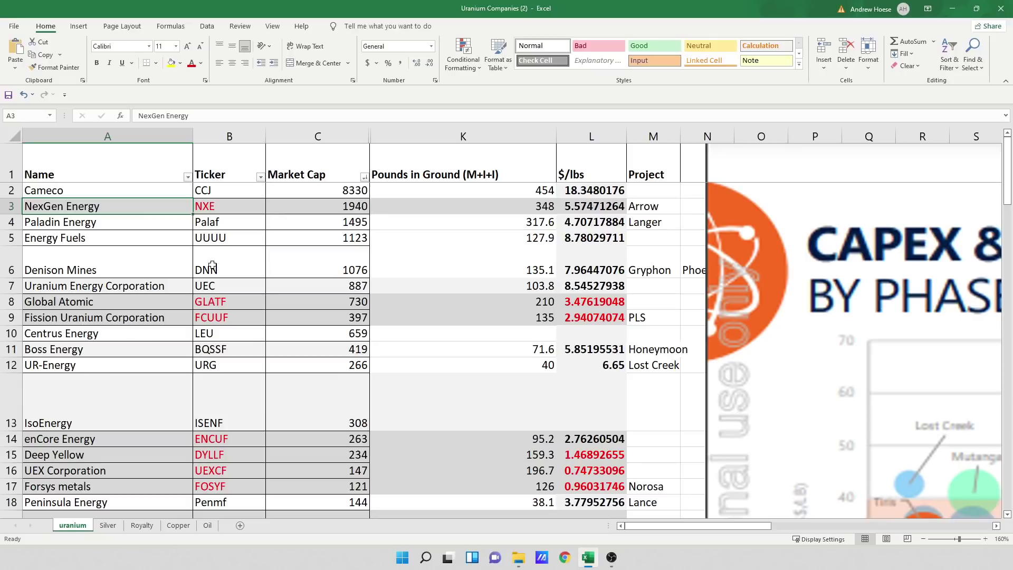
click(586, 207)
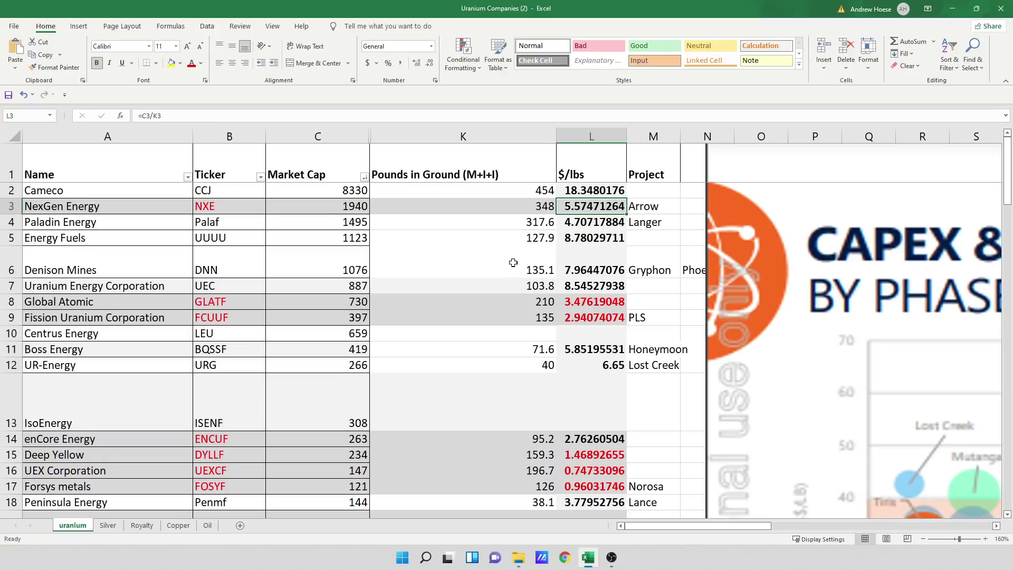
click(111, 204)
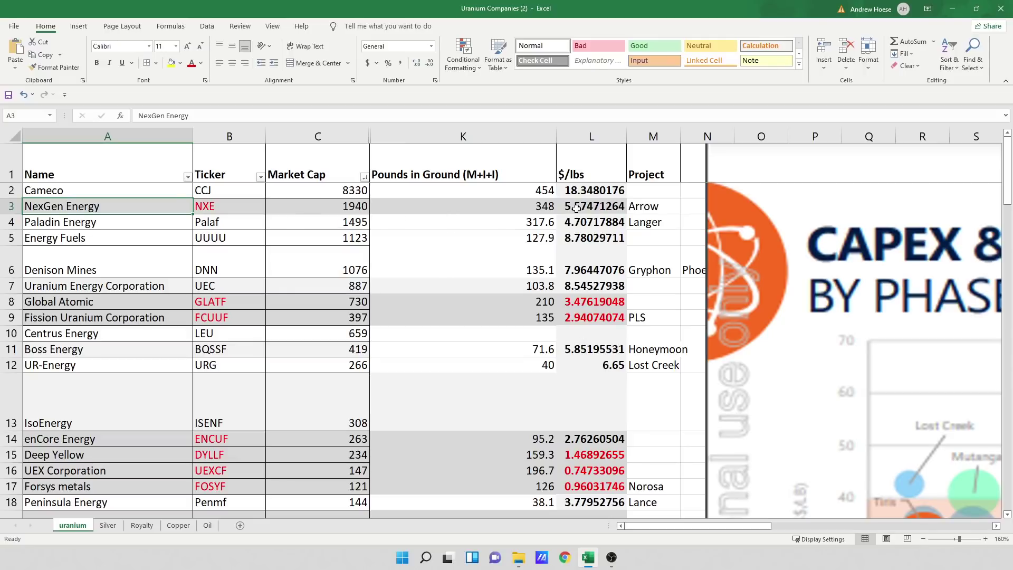
click(233, 206)
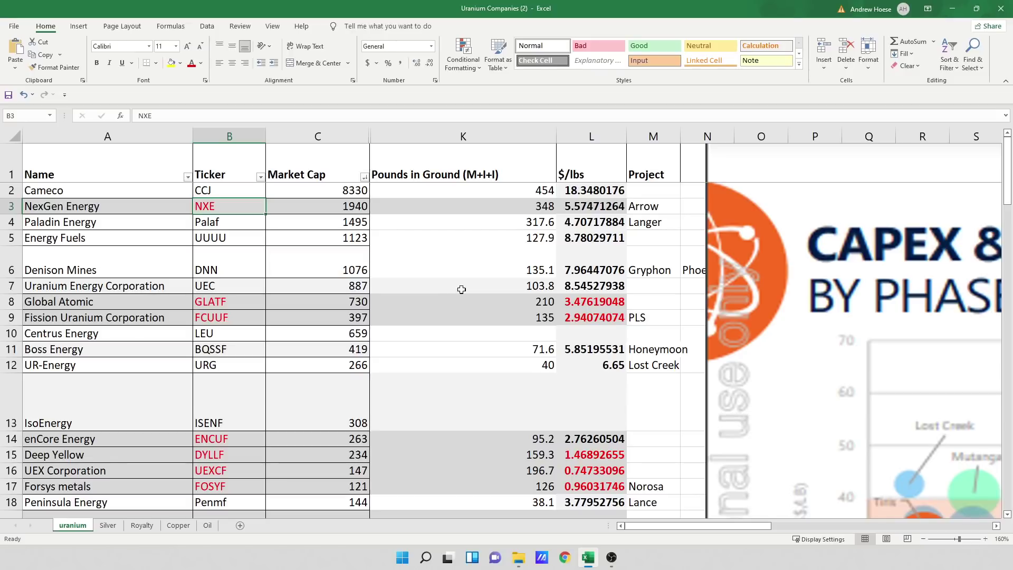
click(579, 207)
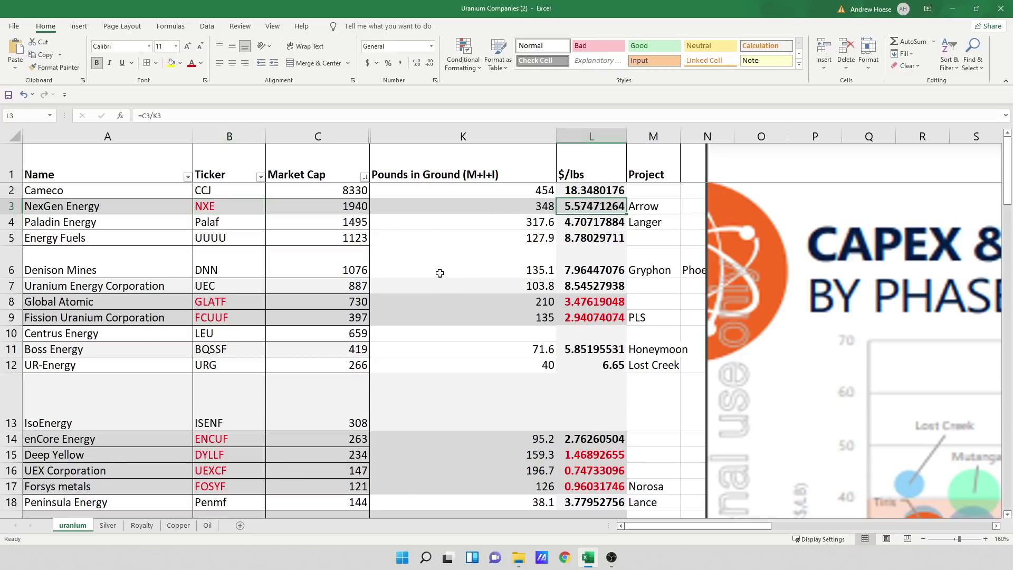
click(348, 211)
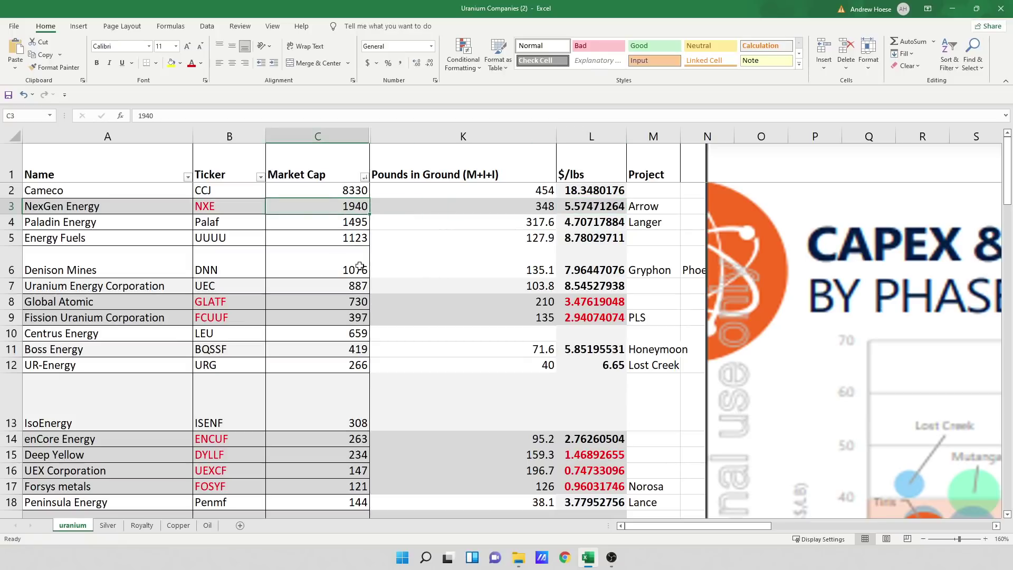
click(149, 204)
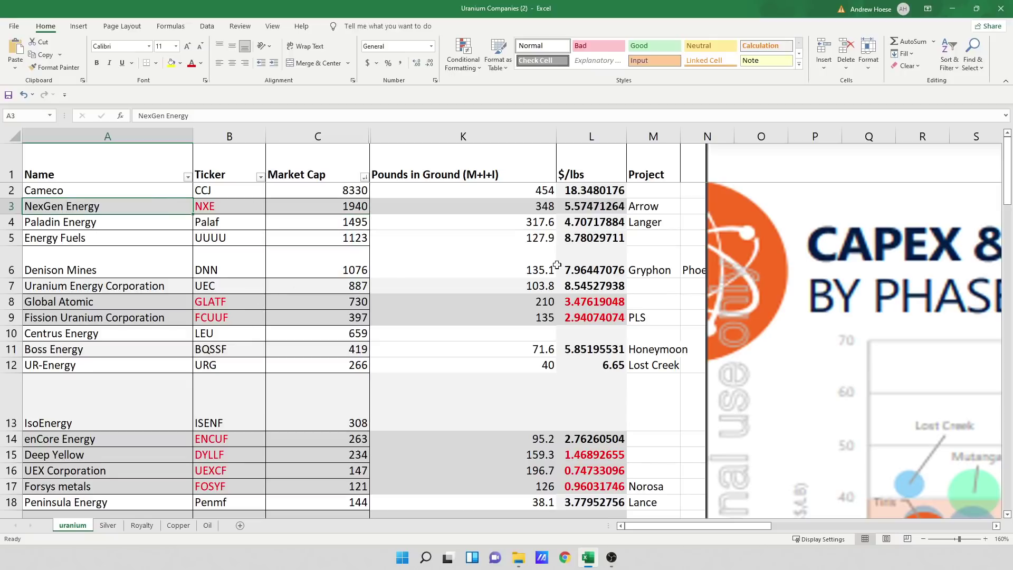
scroll(401, 258, down, 1)
scroll(401, 258, up, 1)
click(568, 244)
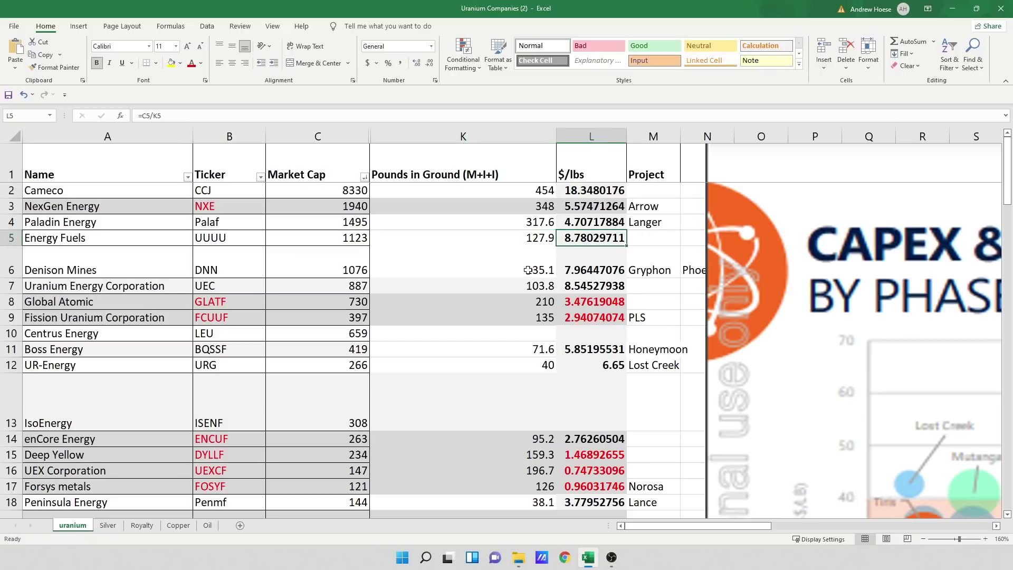
click(576, 267)
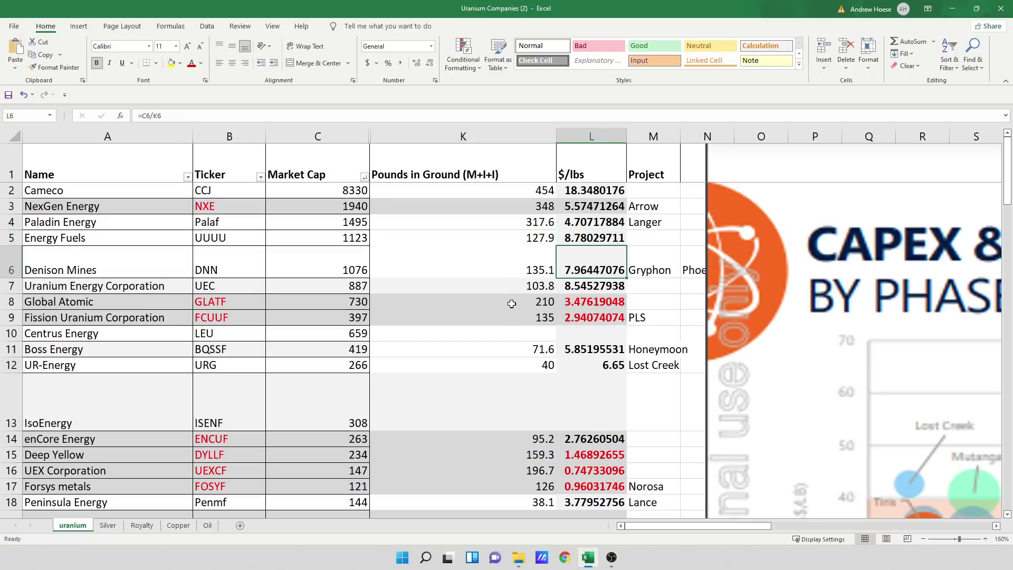
click(589, 288)
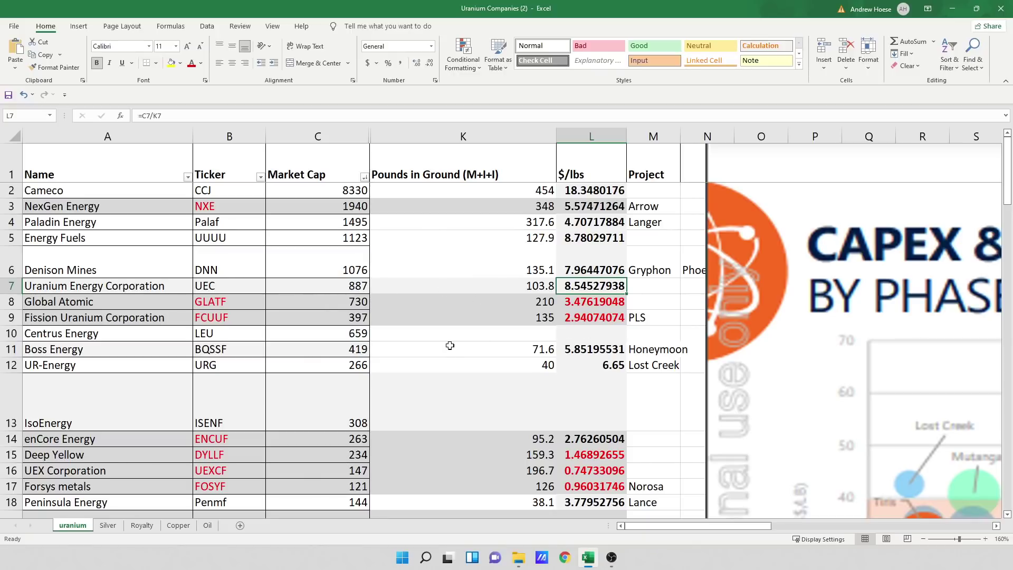
scroll(425, 227, down, 1)
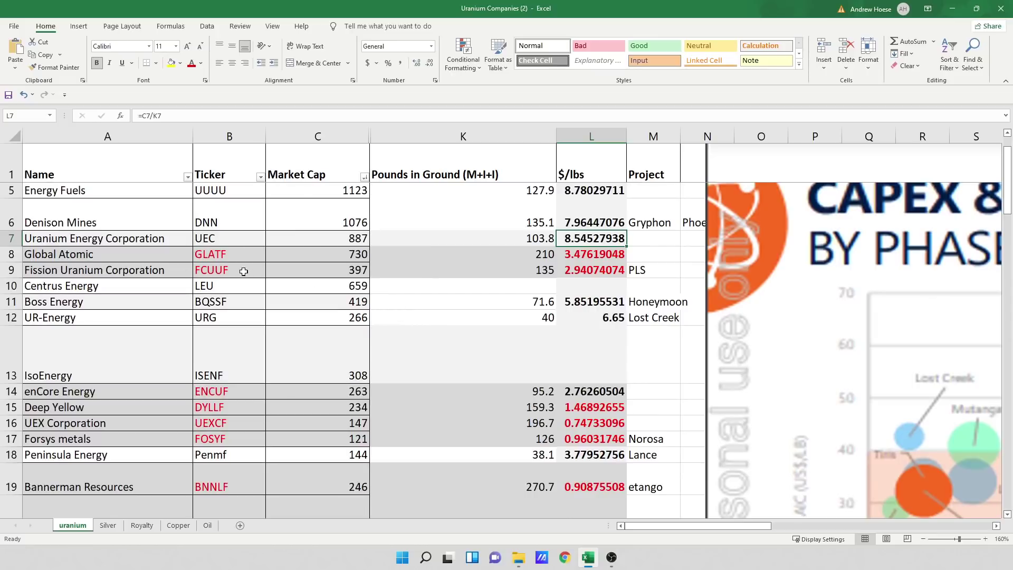
click(581, 255)
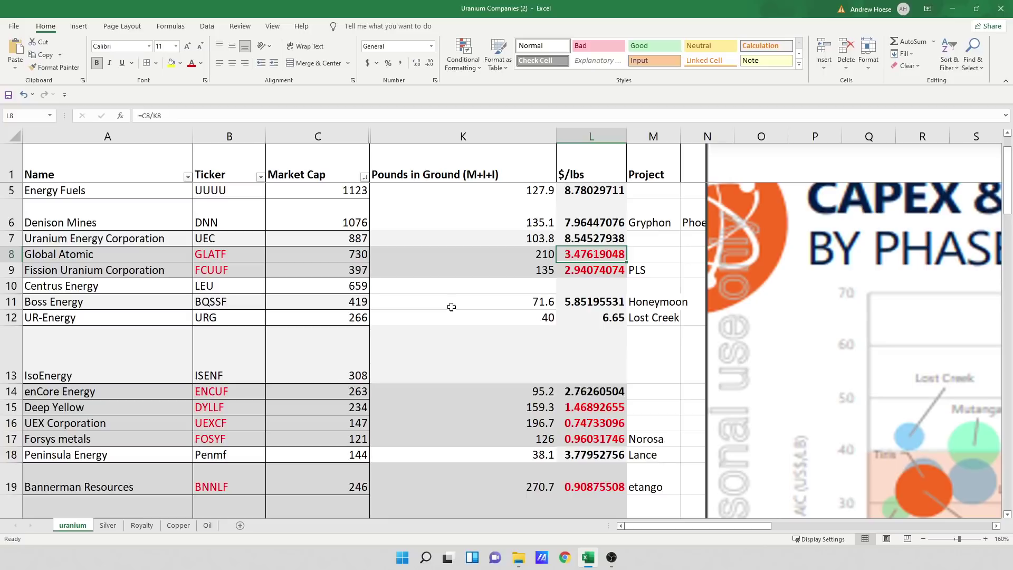
click(225, 258)
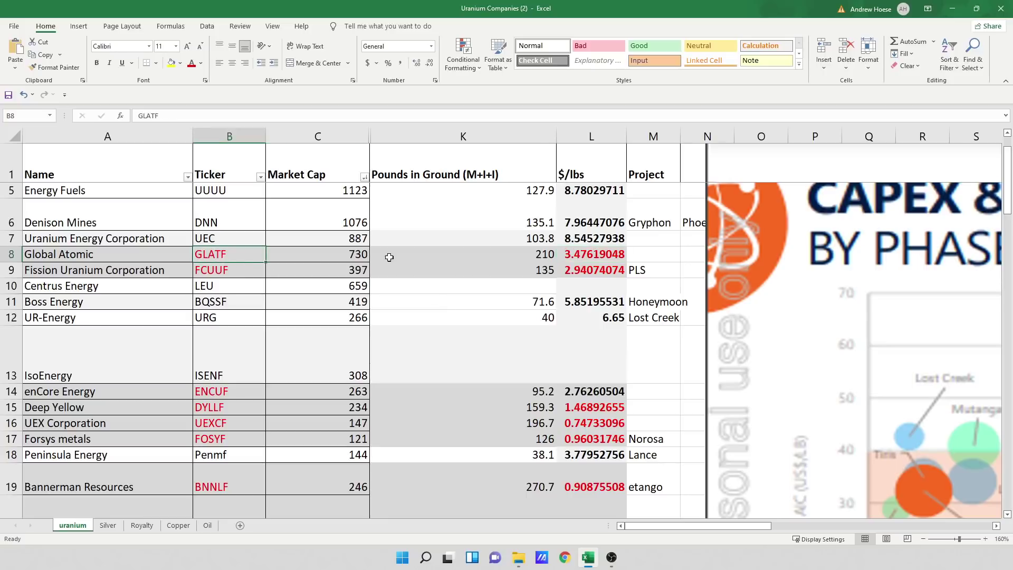
click(165, 255)
click(568, 253)
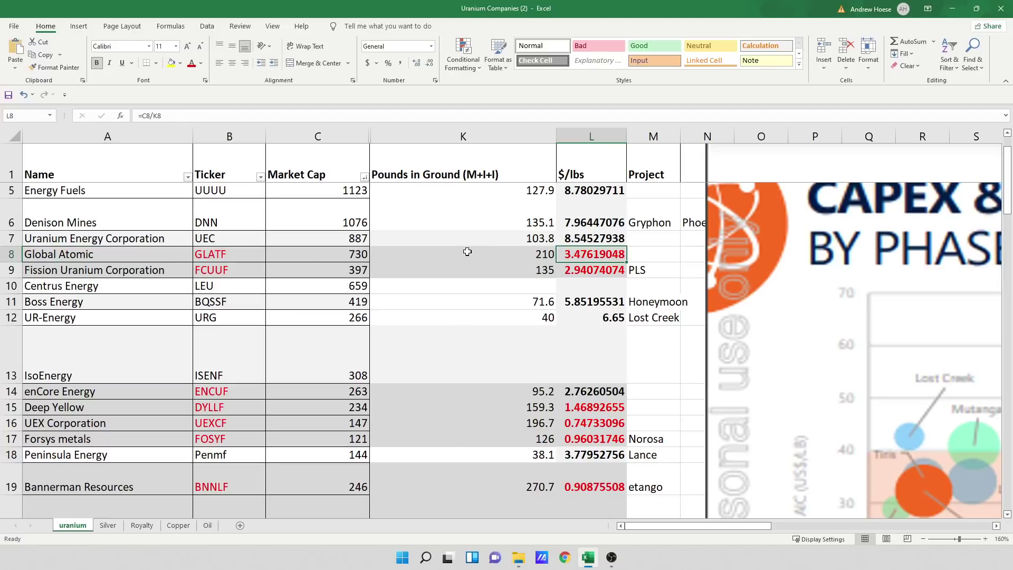
click(213, 256)
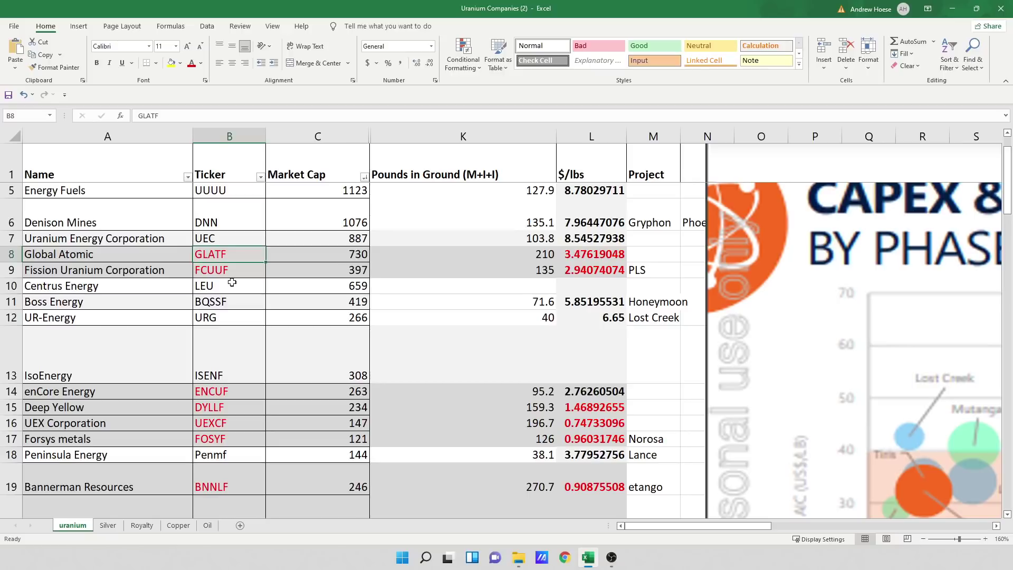
click(224, 268)
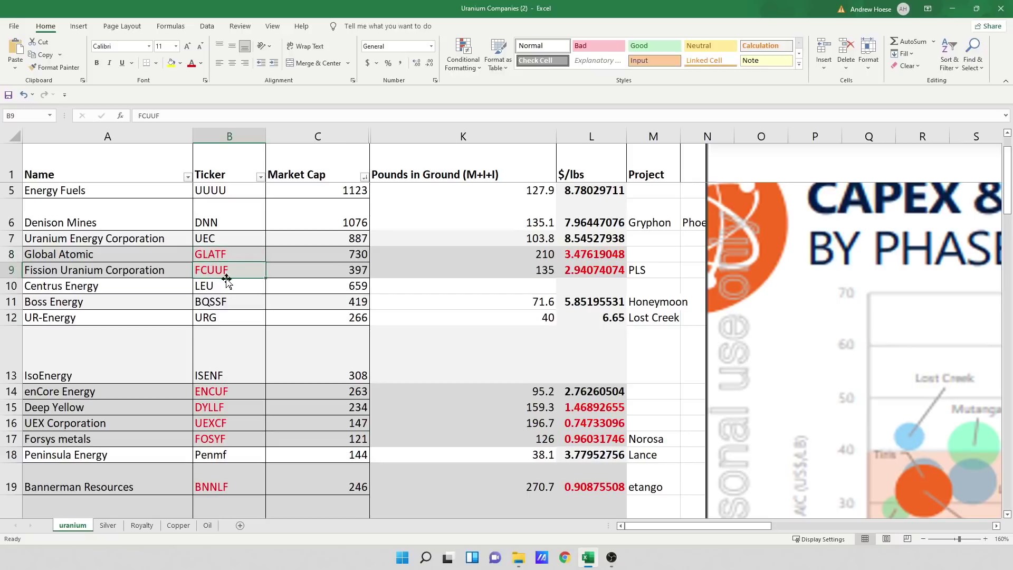
scroll(226, 280, up, 1)
scroll(233, 285, down, 1)
click(584, 272)
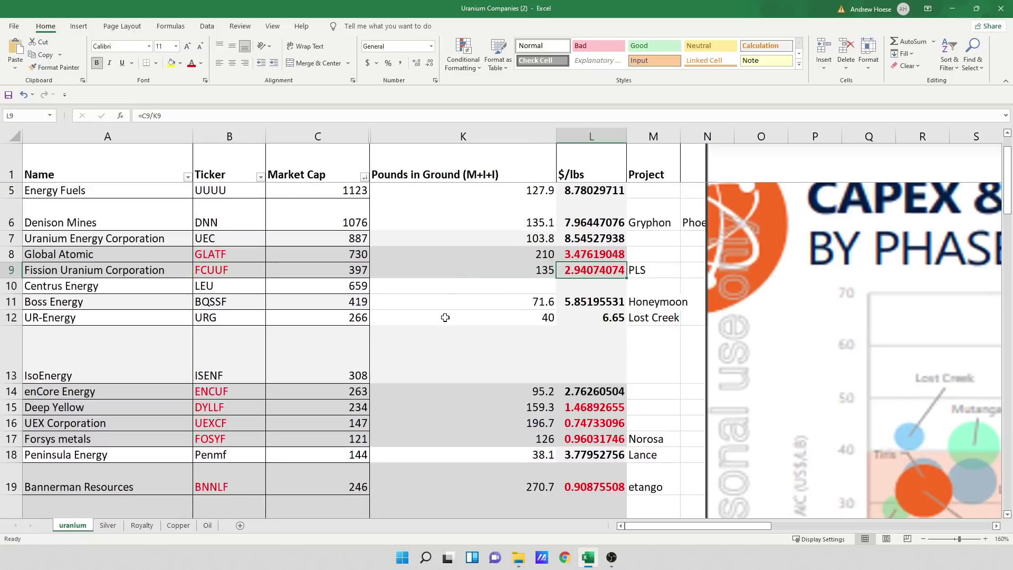
click(123, 269)
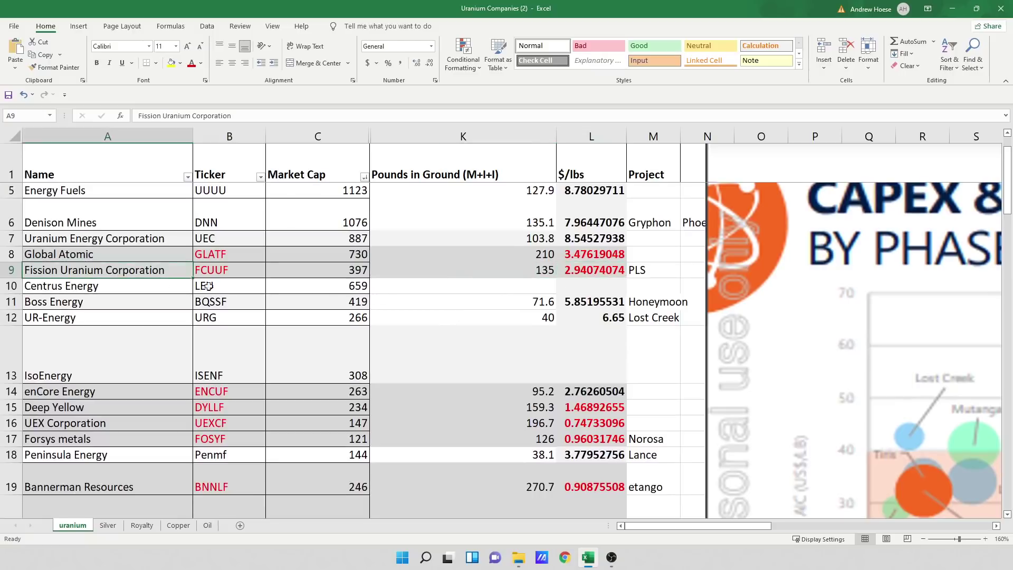
click(584, 270)
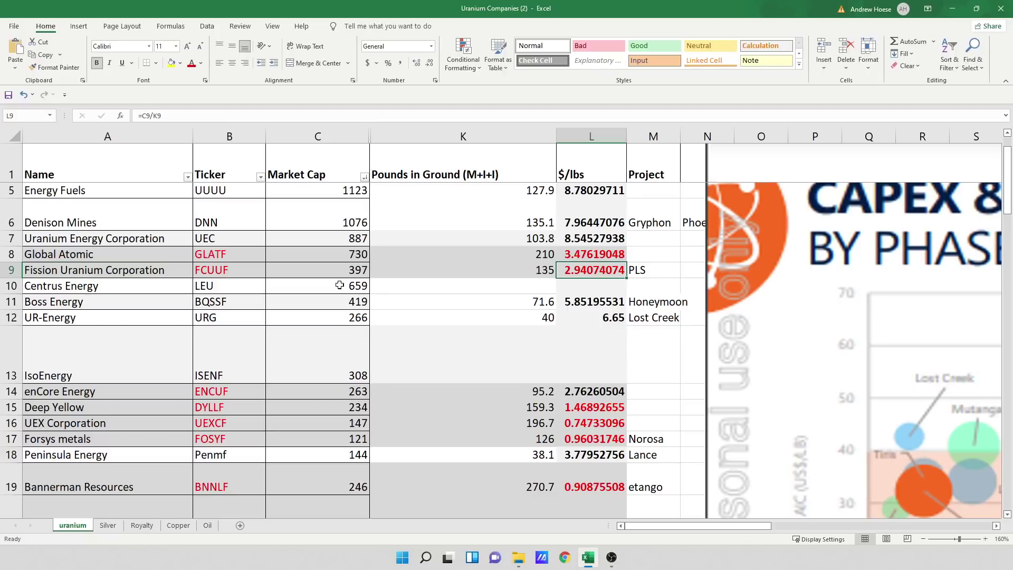
scroll(340, 233, down, 1)
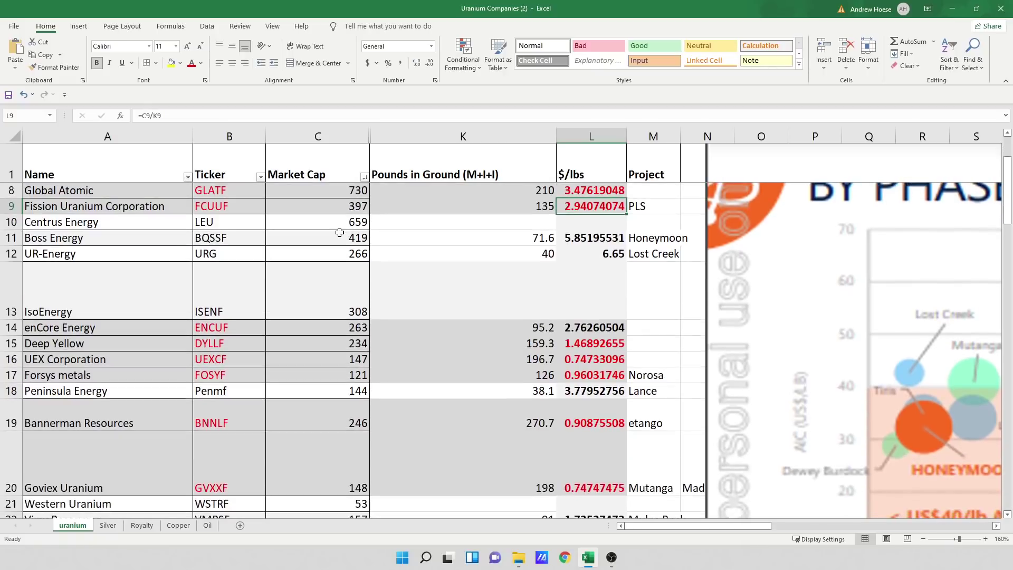
click(585, 239)
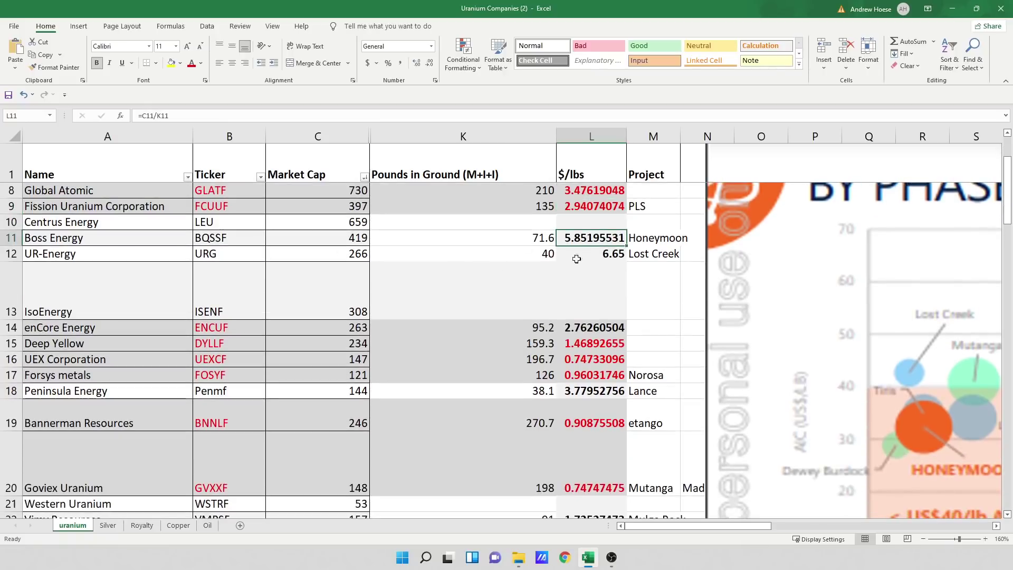
click(528, 240)
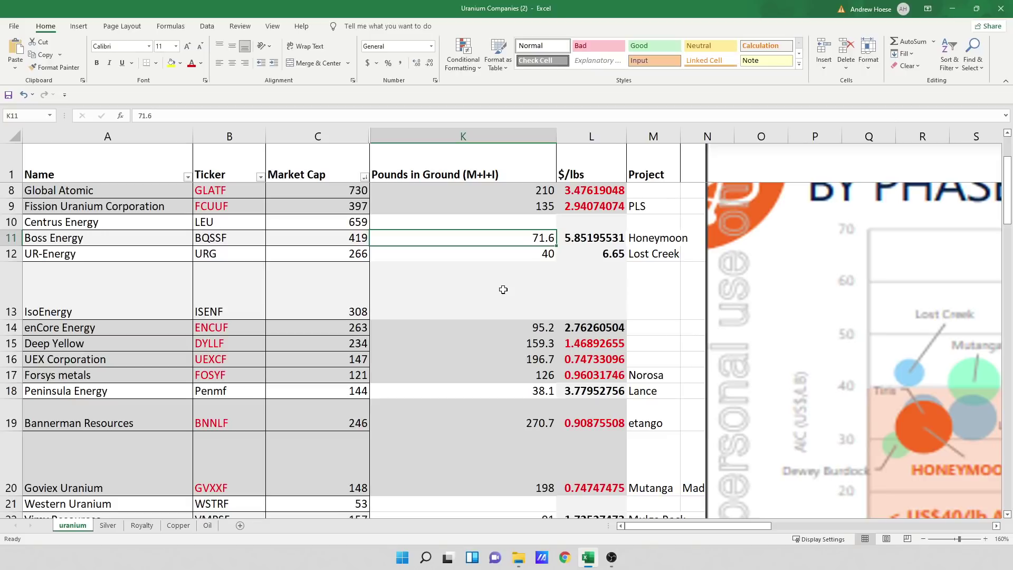
click(584, 241)
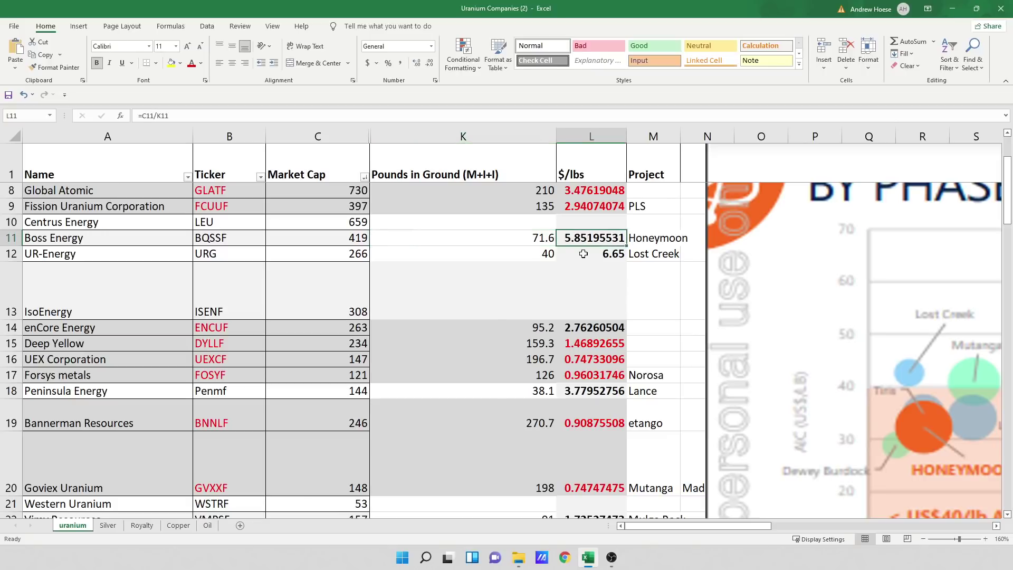
click(584, 254)
click(585, 240)
scroll(455, 299, up, 2)
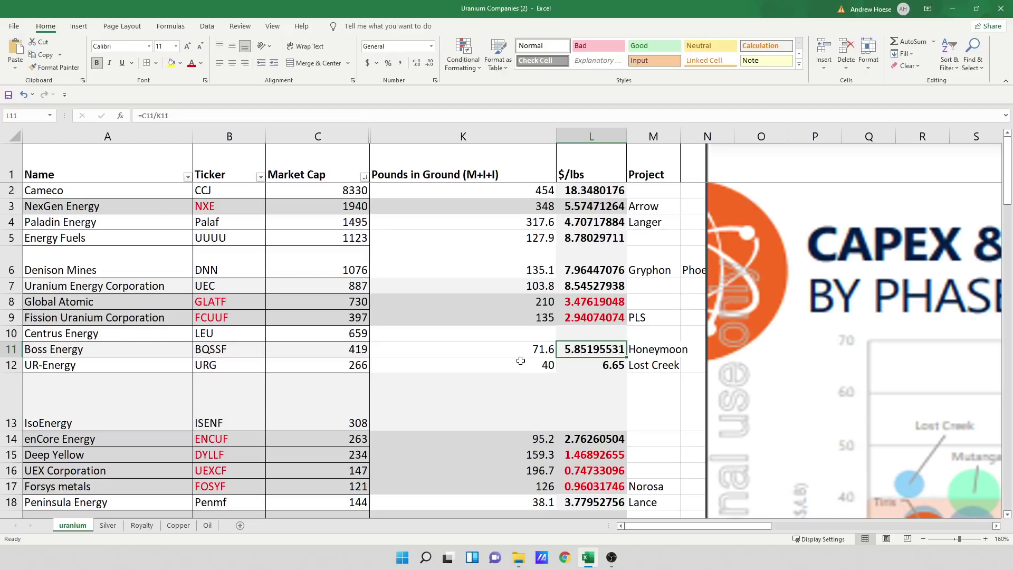
scroll(446, 298, down, 3)
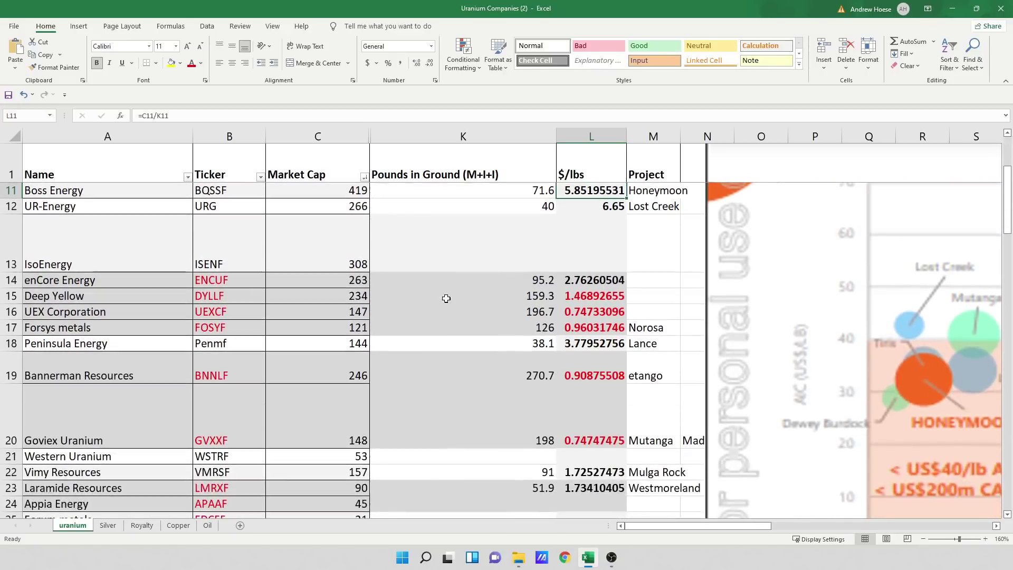
click(129, 262)
click(209, 254)
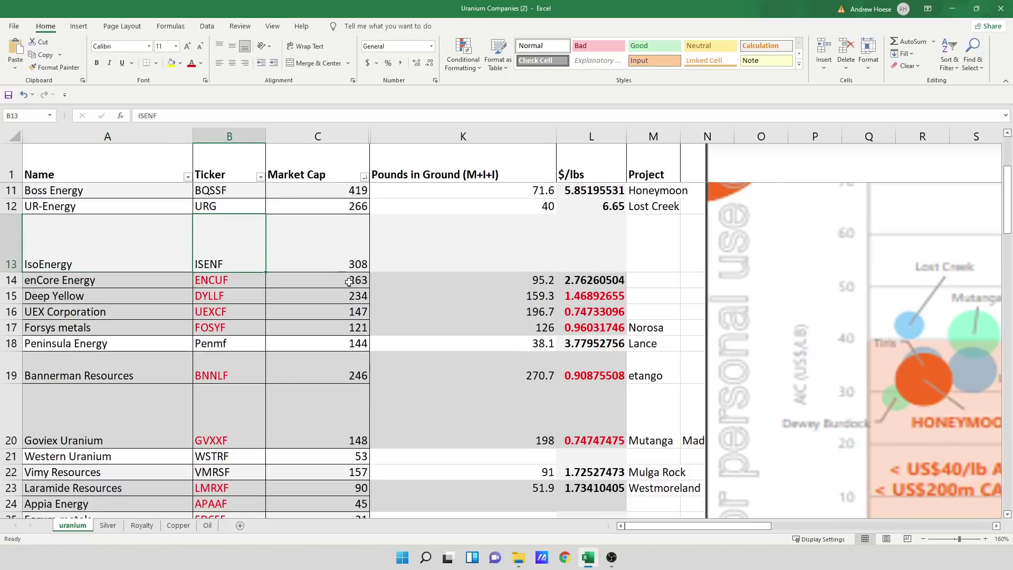
click(338, 260)
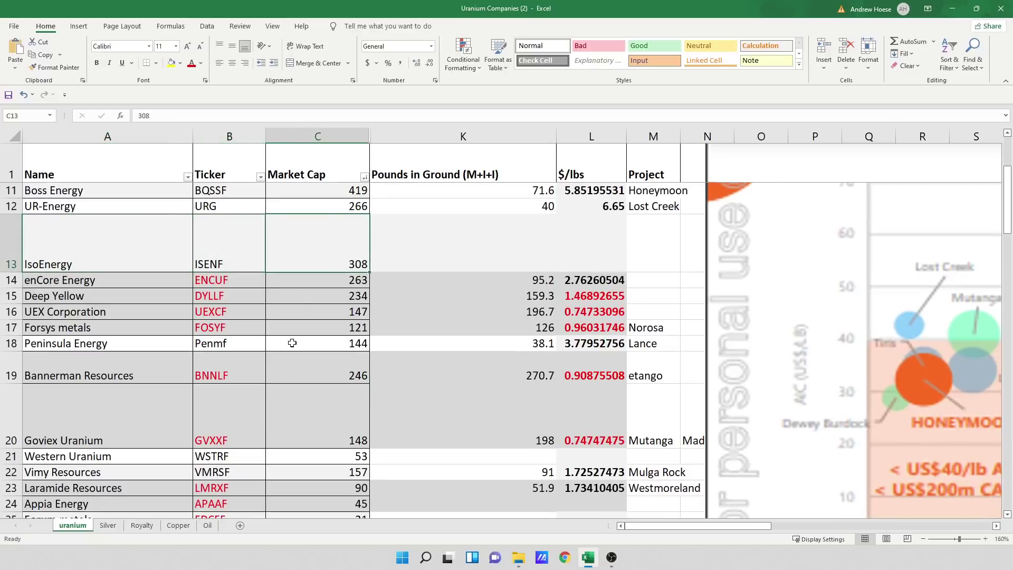
scroll(292, 343, up, 1)
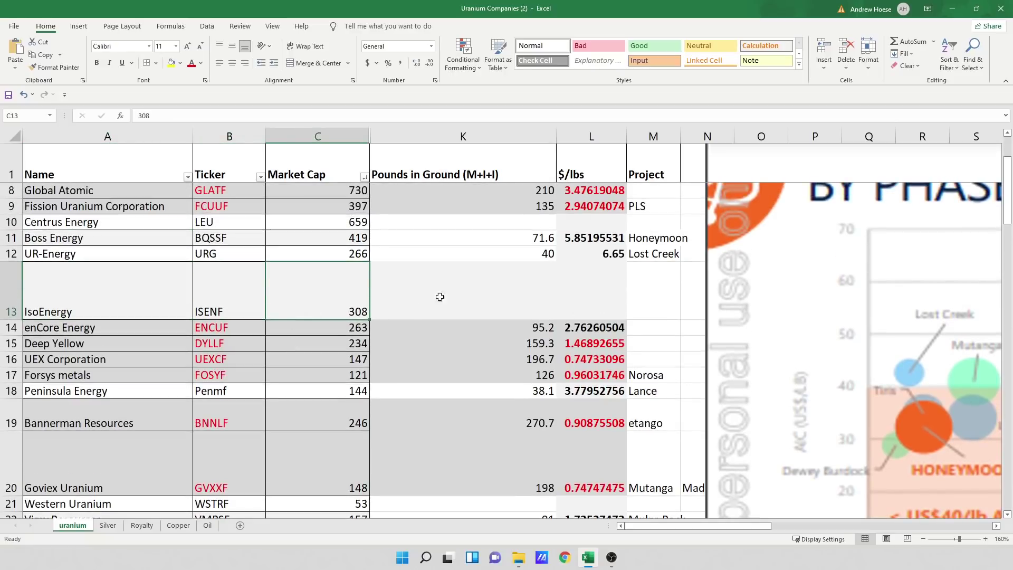
click(509, 298)
click(359, 295)
scroll(445, 324, down, 2)
scroll(446, 324, up, 1)
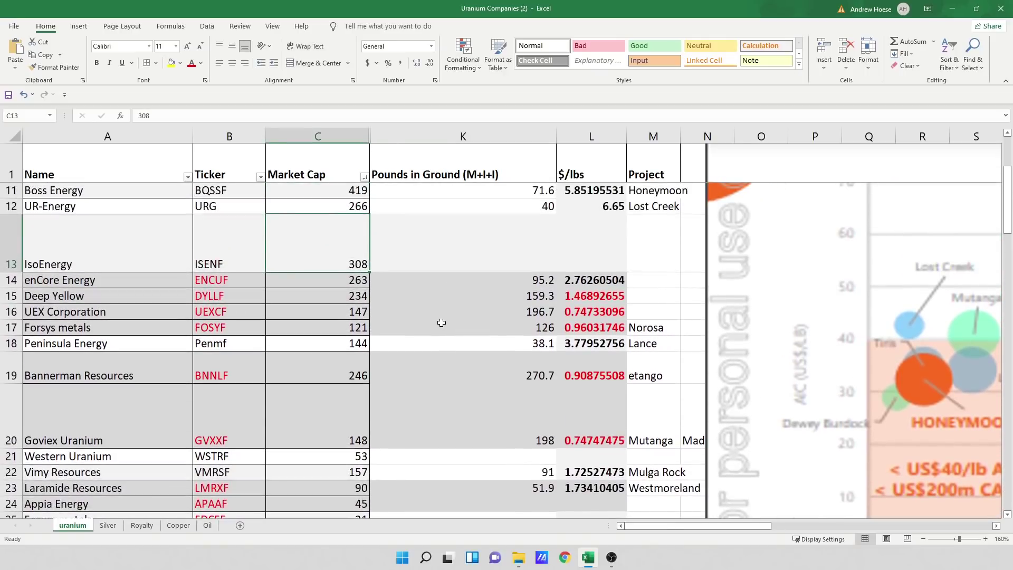
click(245, 285)
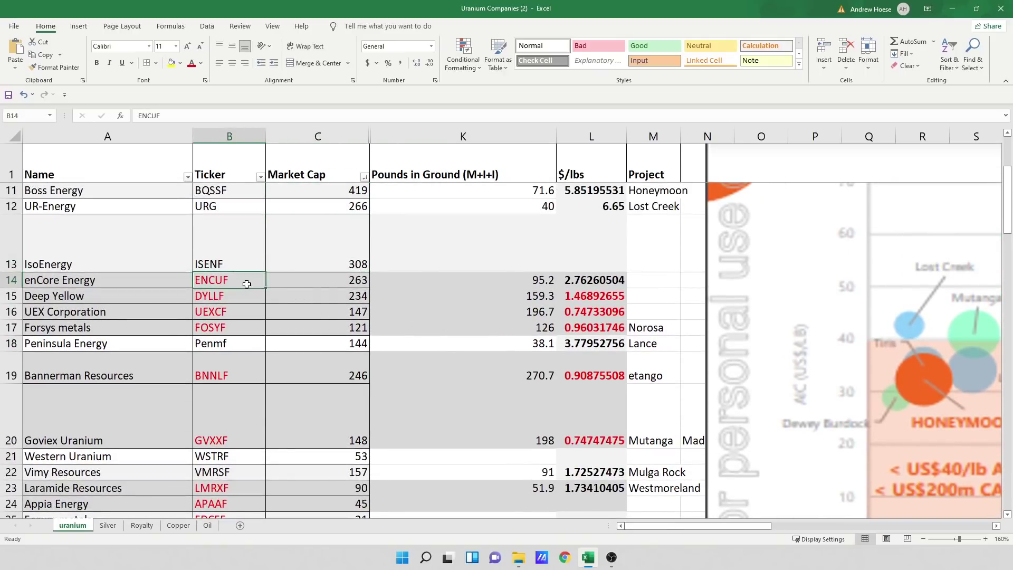
click(583, 280)
click(234, 282)
click(350, 280)
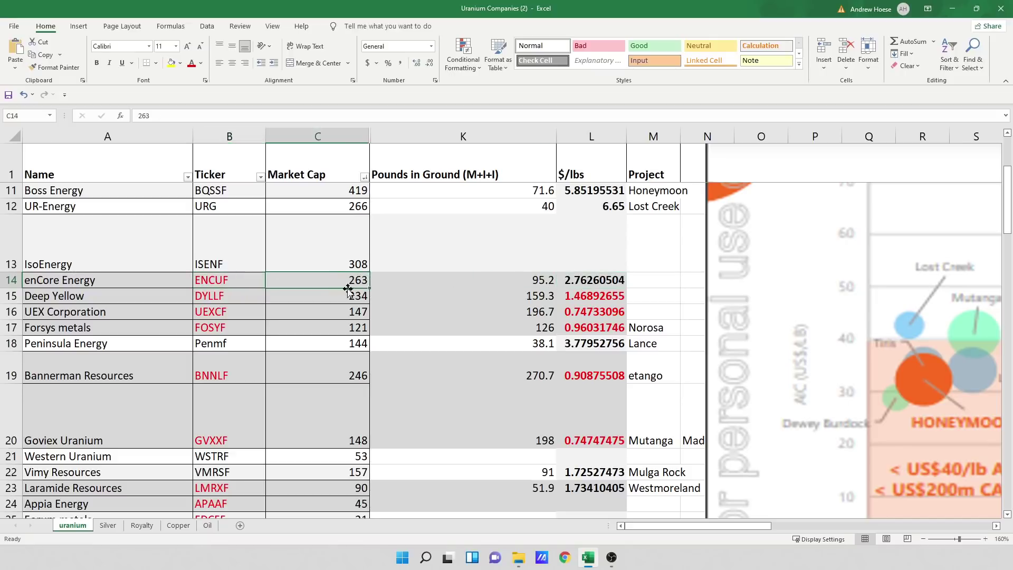
click(464, 278)
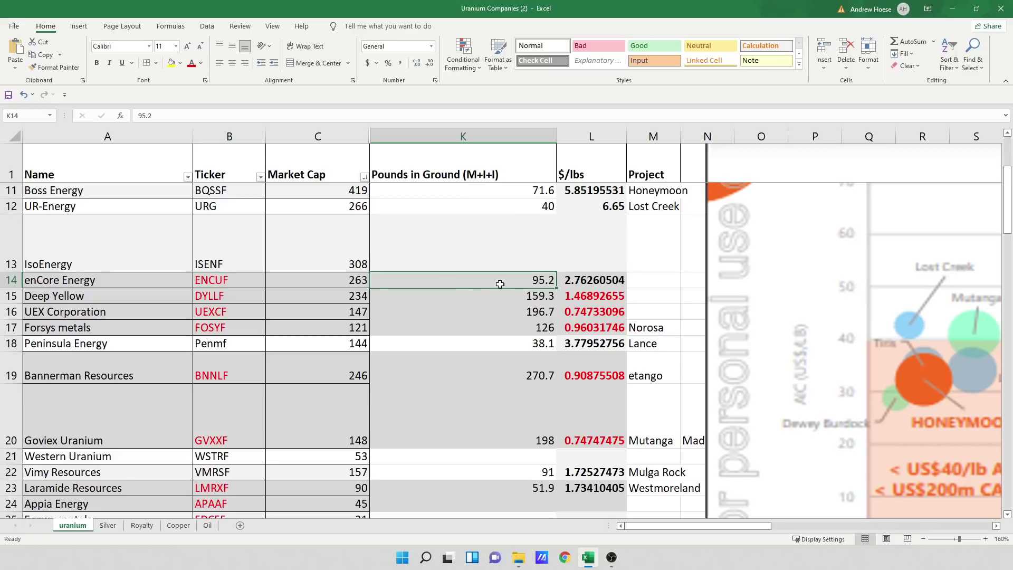
click(360, 283)
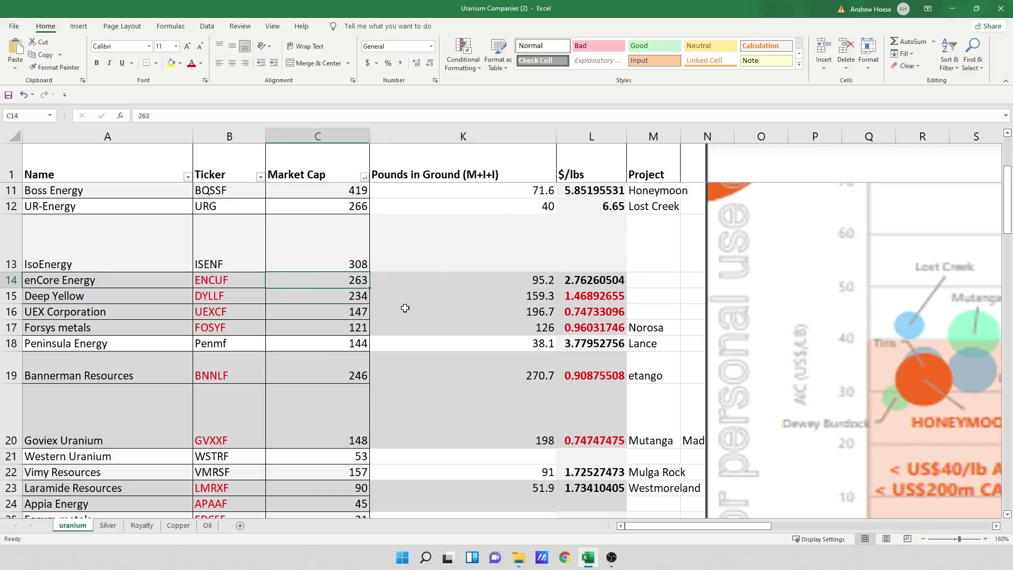
click(571, 285)
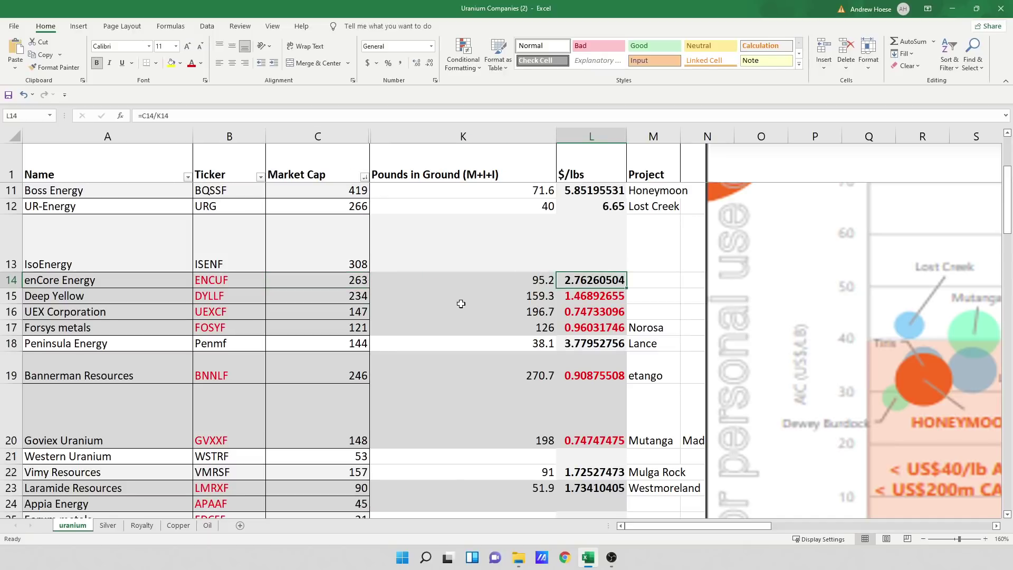
click(566, 296)
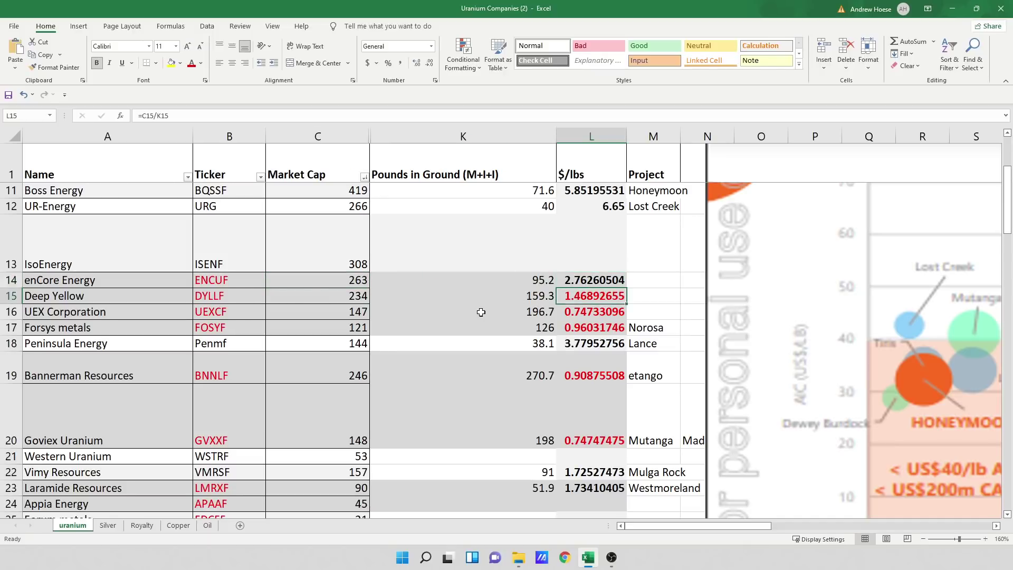
click(237, 298)
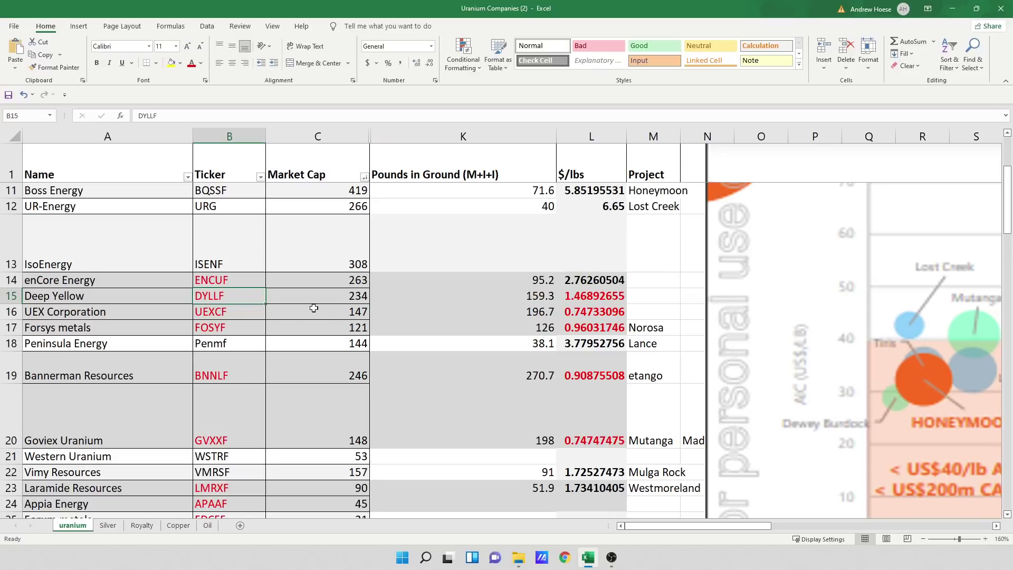
click(240, 316)
click(585, 314)
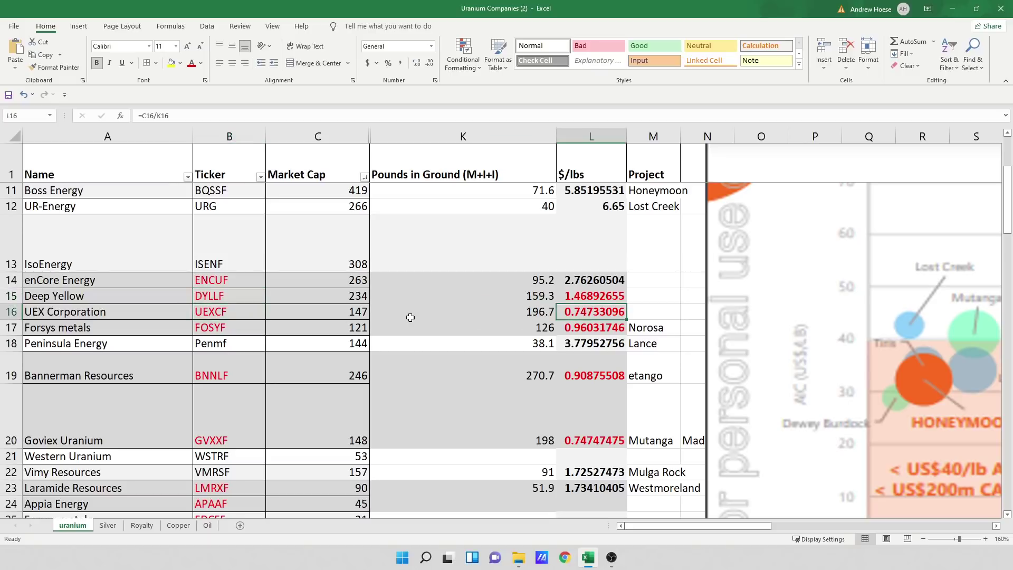
click(241, 312)
click(566, 313)
click(289, 311)
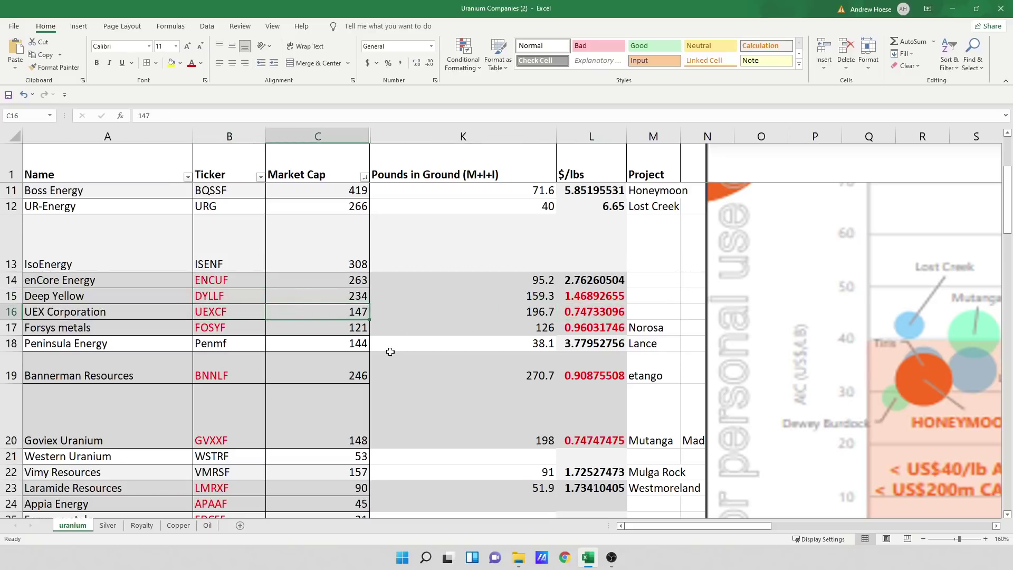
click(238, 330)
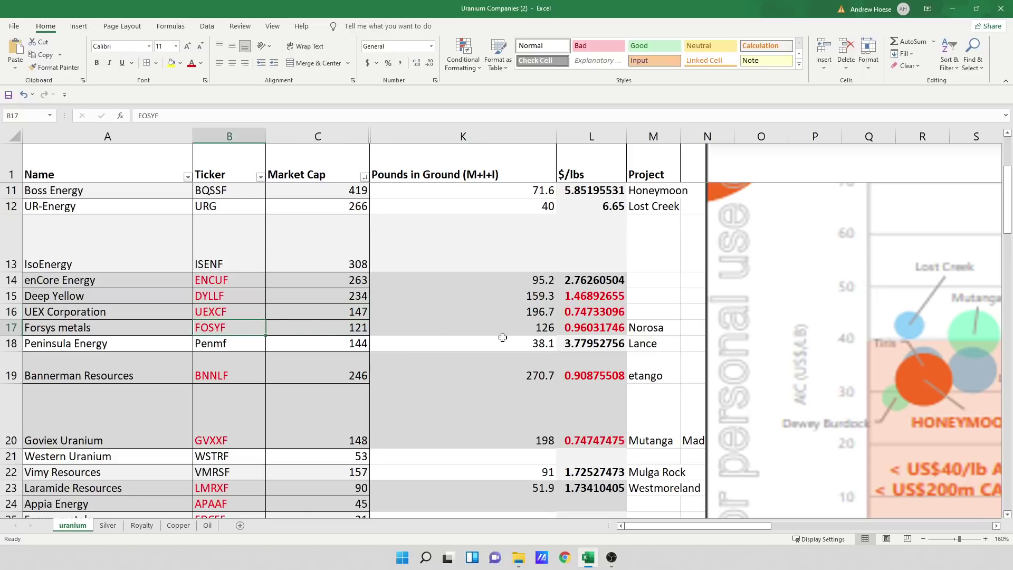
click(589, 331)
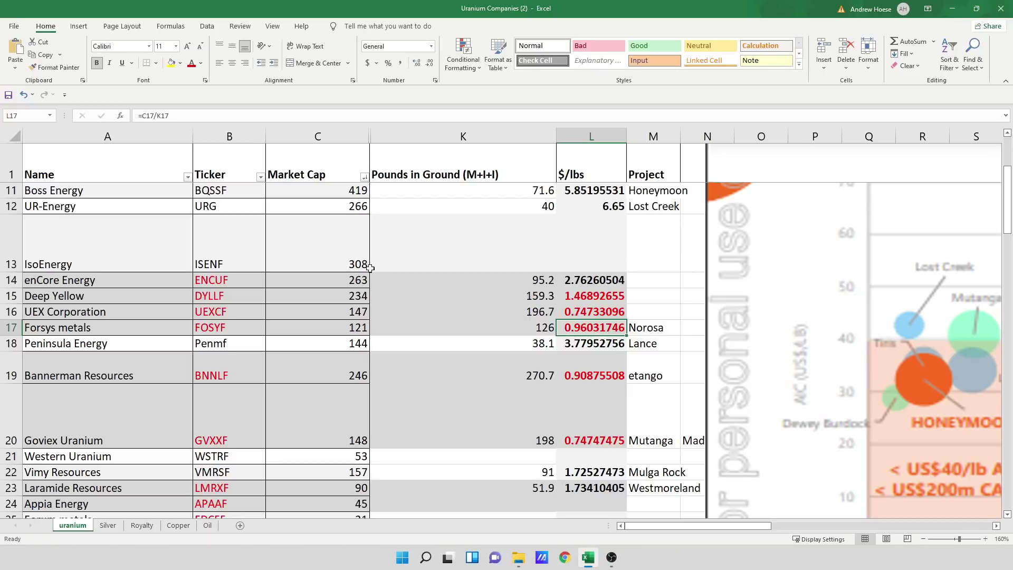
scroll(371, 268, down, 1)
click(250, 281)
click(604, 284)
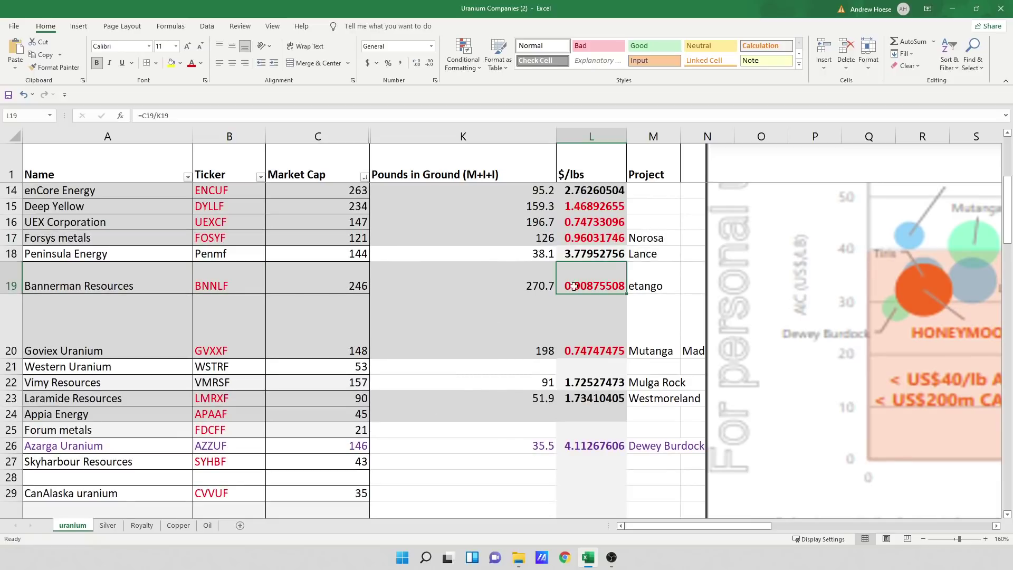
click(243, 283)
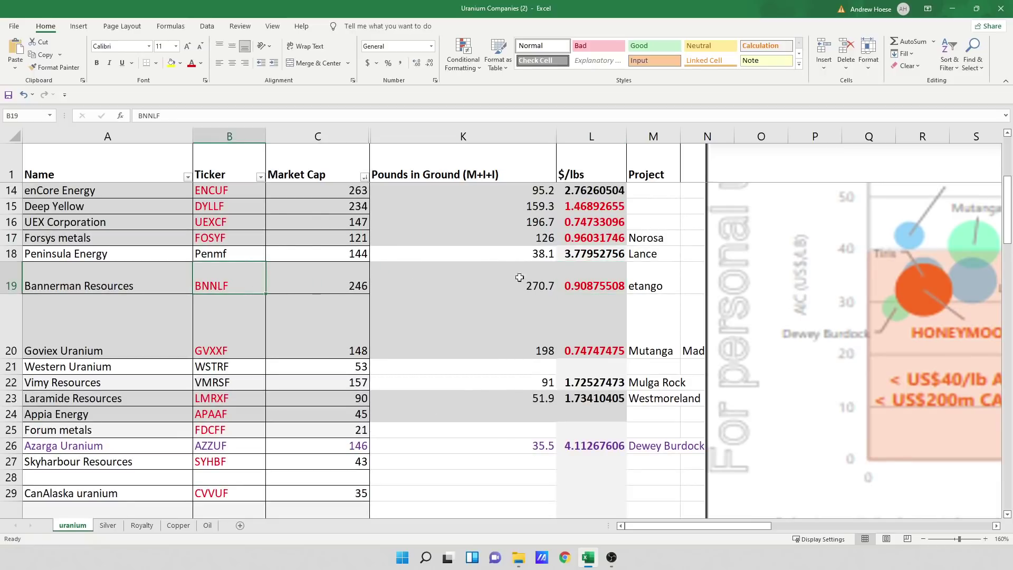
click(586, 277)
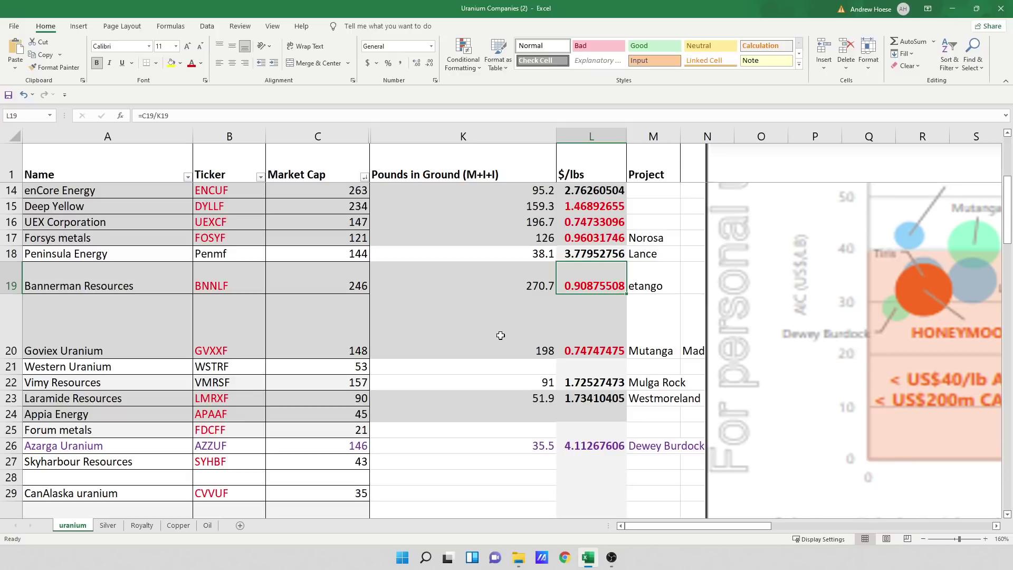
click(120, 349)
scroll(323, 283, down, 1)
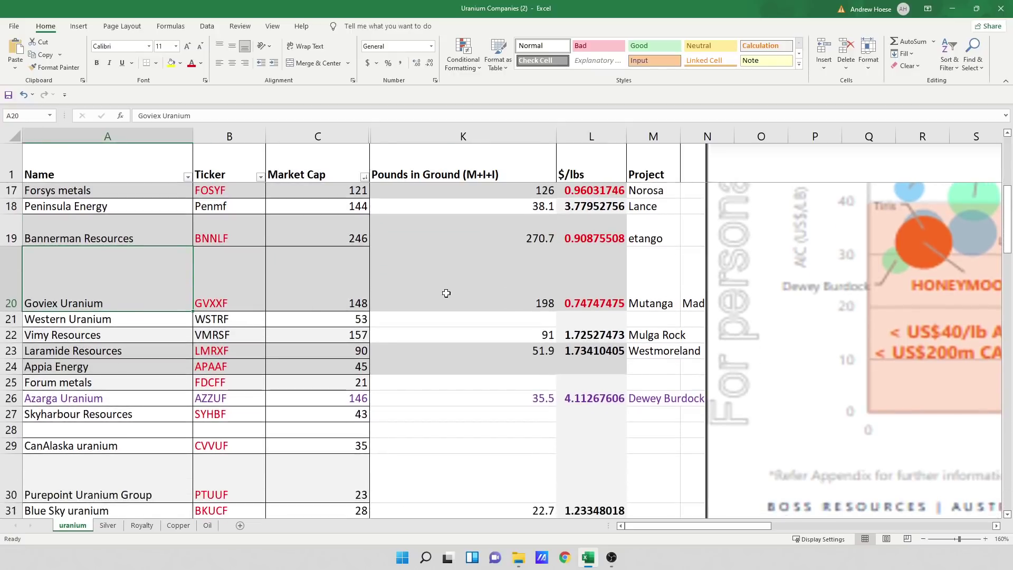
click(563, 308)
click(89, 296)
click(568, 280)
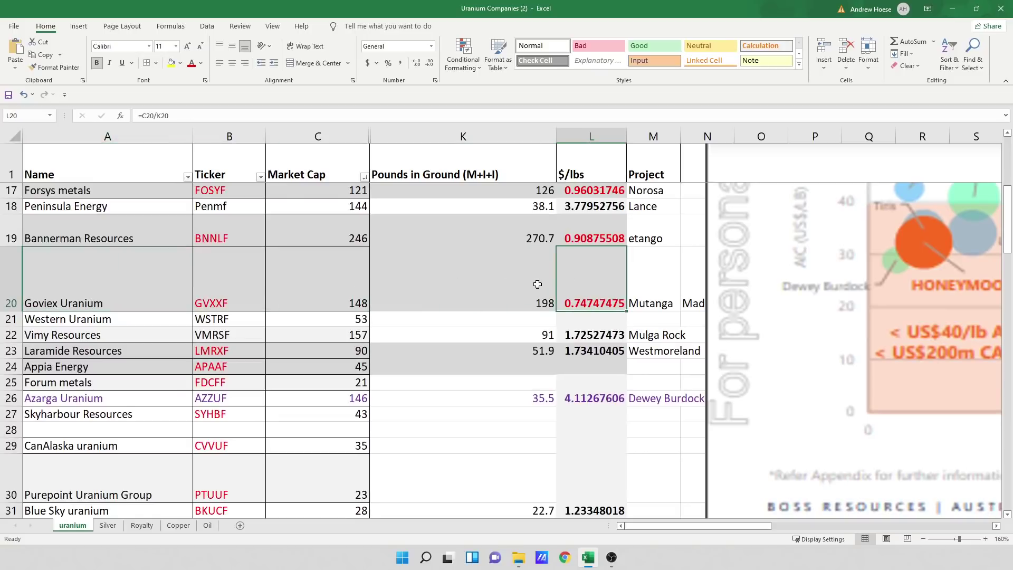
scroll(232, 348, up, 2)
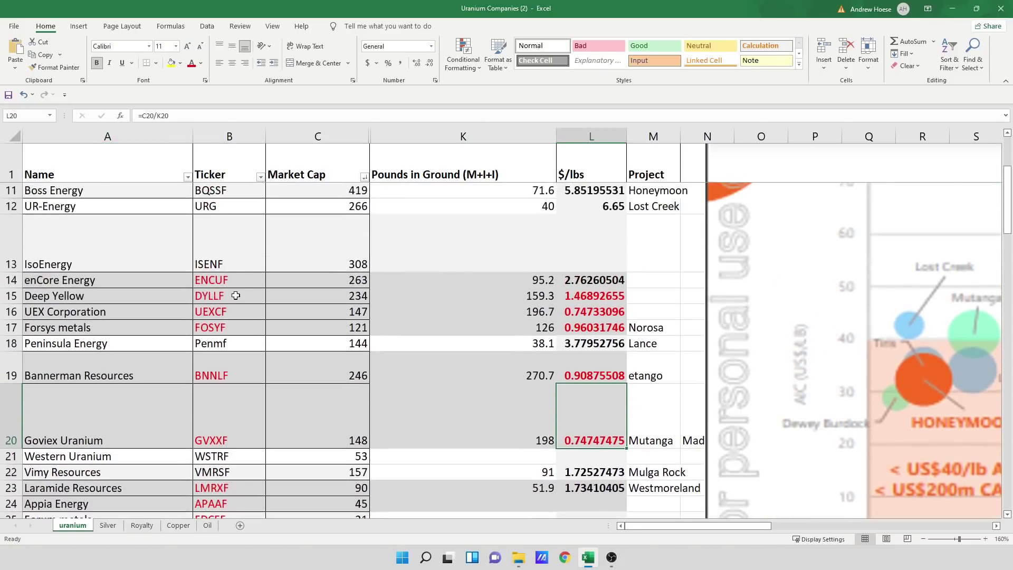
click(232, 283)
click(232, 293)
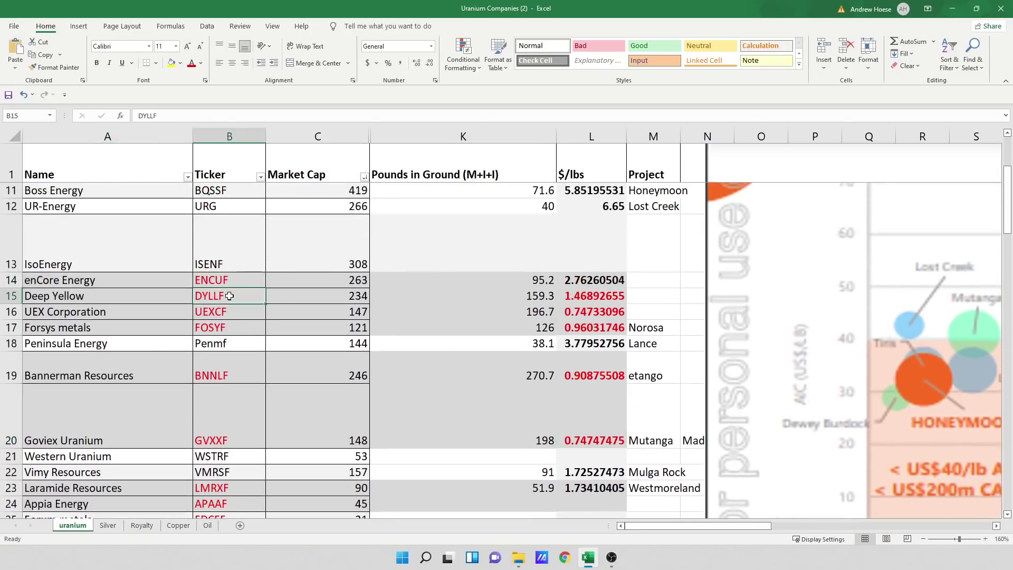
click(230, 330)
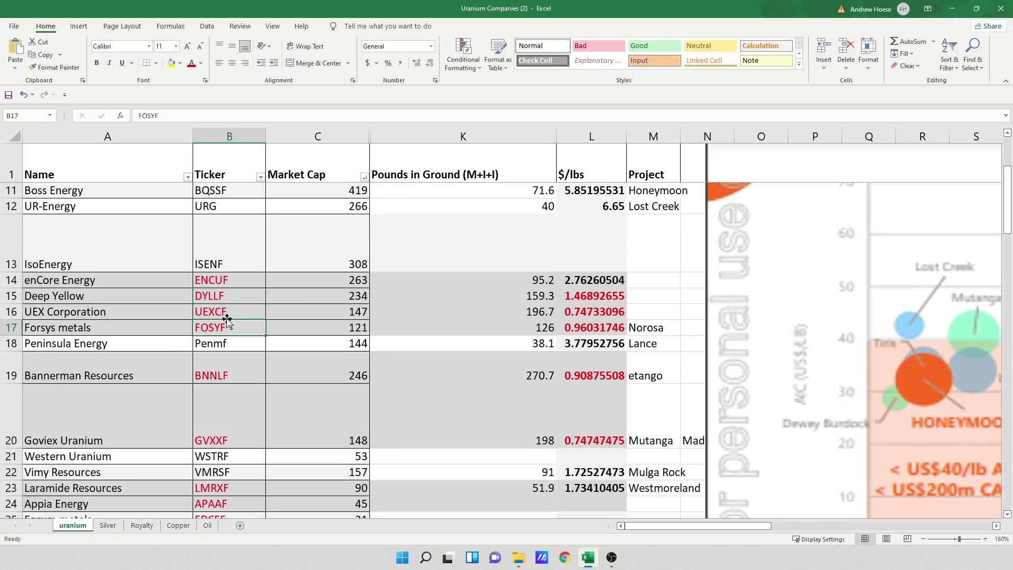
click(230, 313)
scroll(228, 322, down, 1)
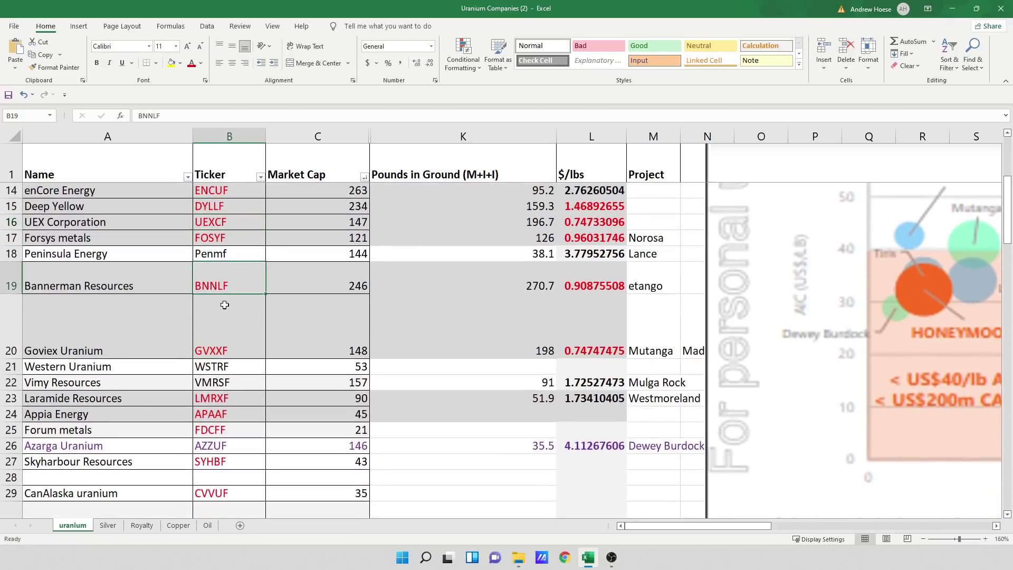
click(235, 339)
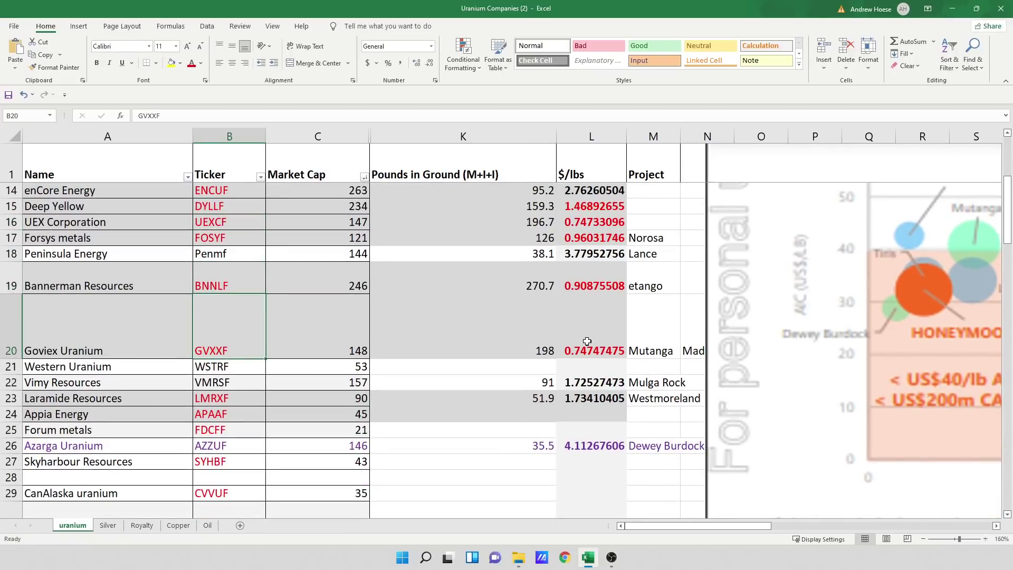
click(566, 342)
click(595, 288)
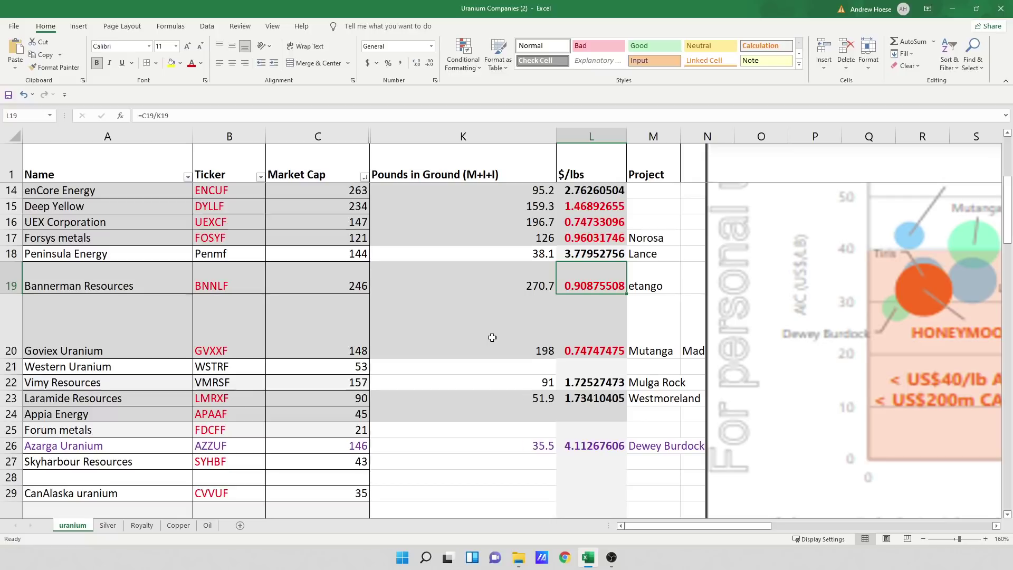
click(583, 338)
click(501, 335)
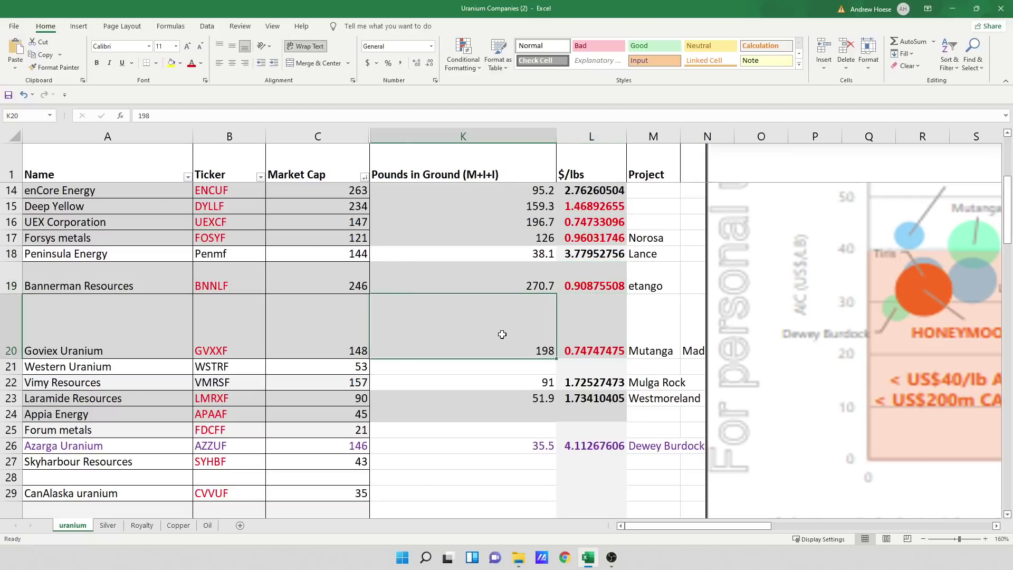
click(618, 335)
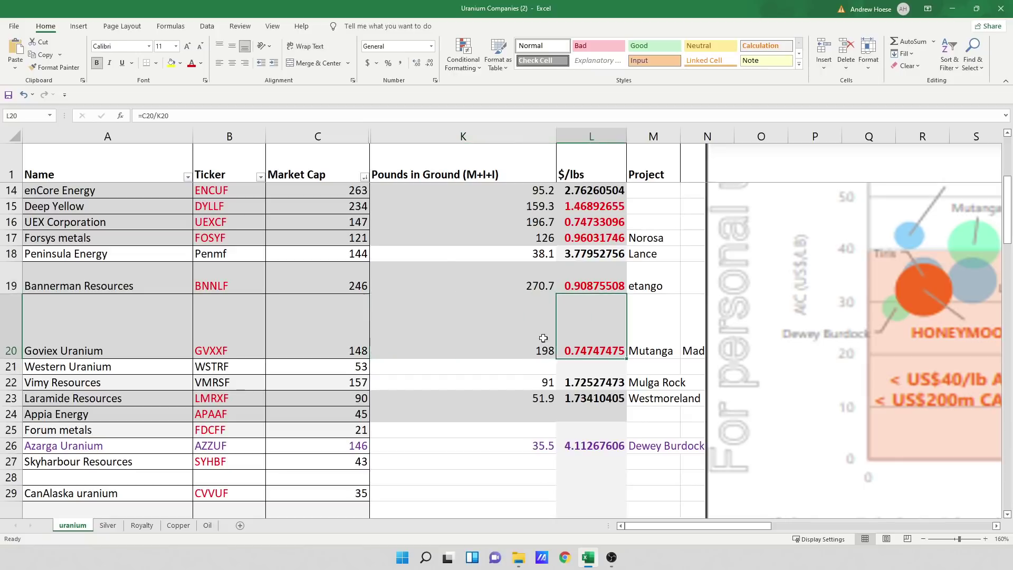
click(523, 334)
scroll(580, 356, up, 3)
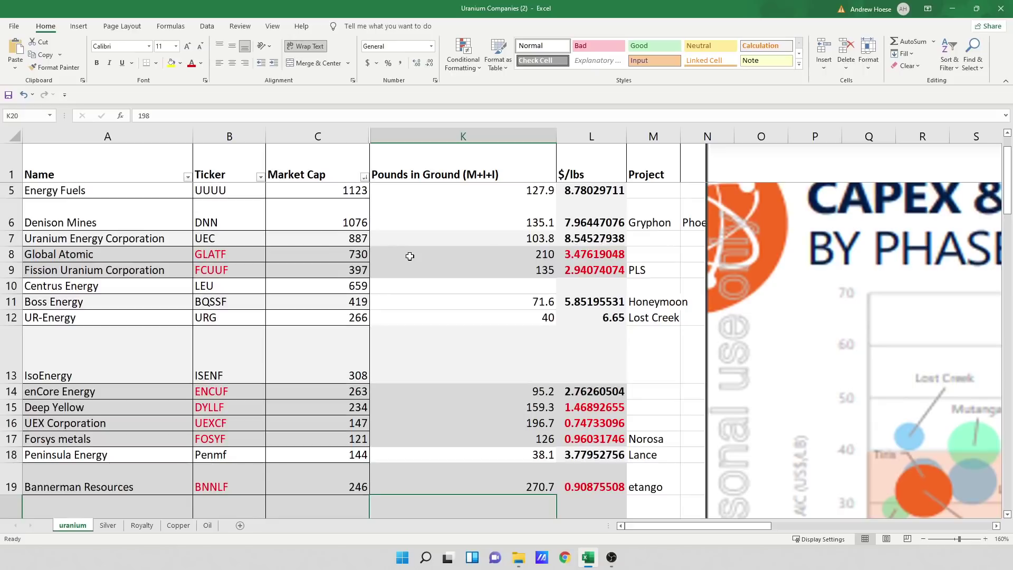
click(589, 255)
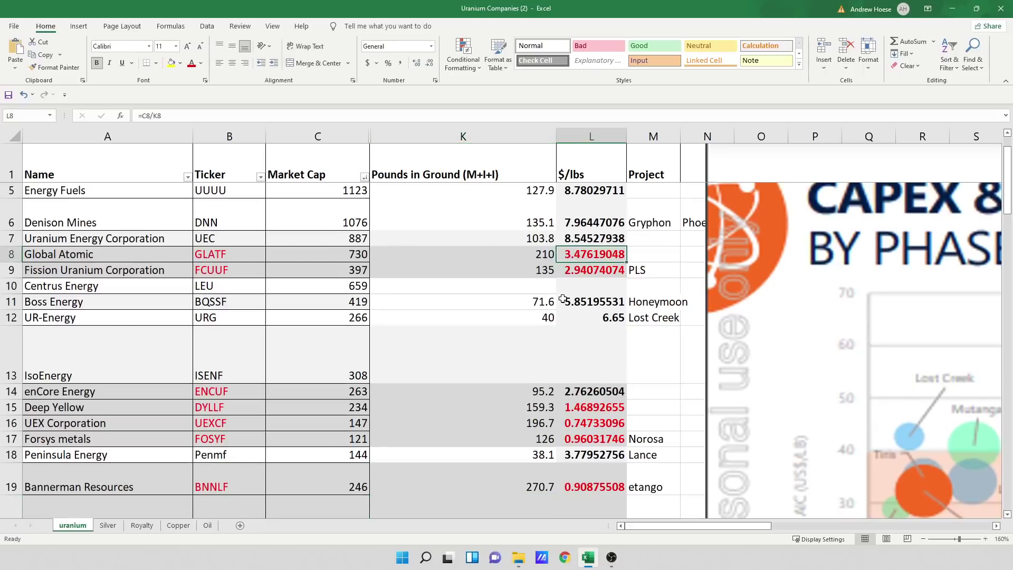
scroll(537, 353, down, 3)
click(562, 349)
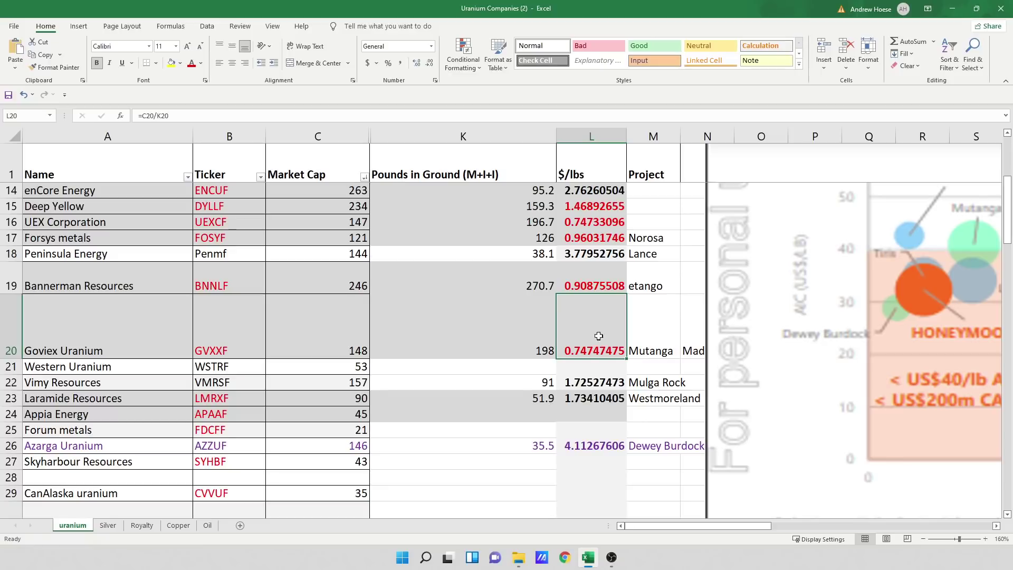
click(81, 322)
click(221, 335)
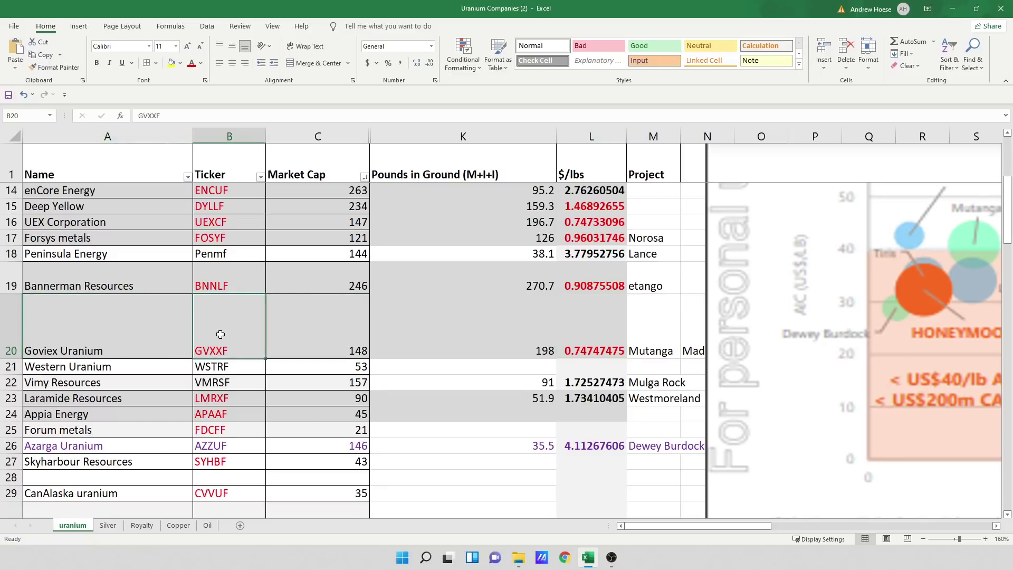
click(228, 285)
scroll(229, 311, up, 1)
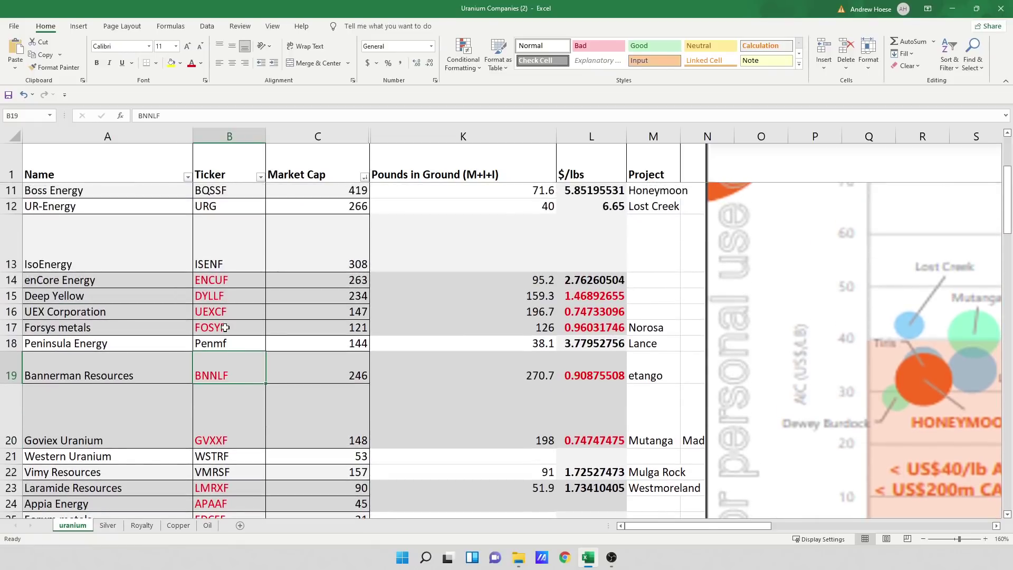
click(586, 328)
click(590, 378)
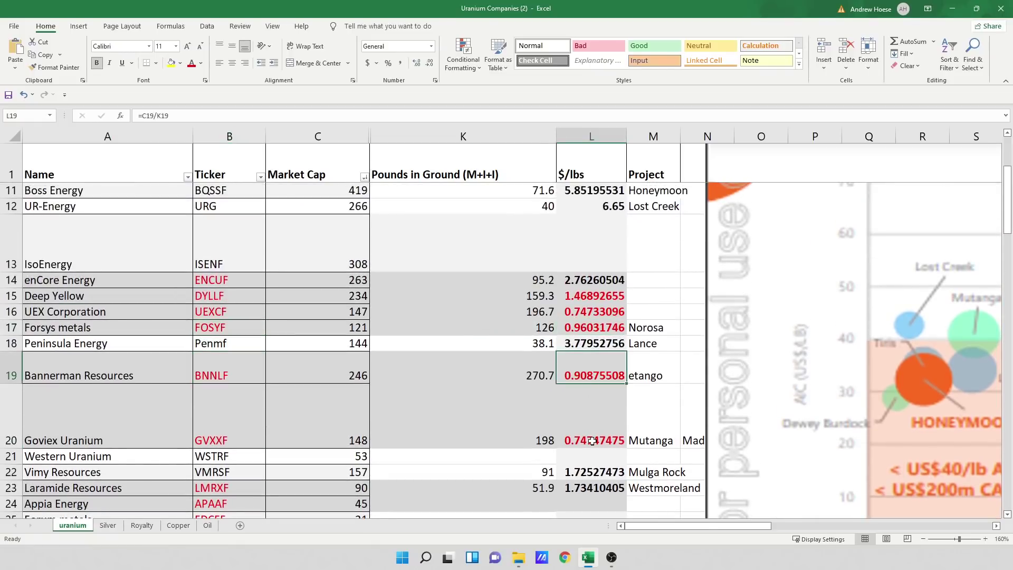
click(592, 441)
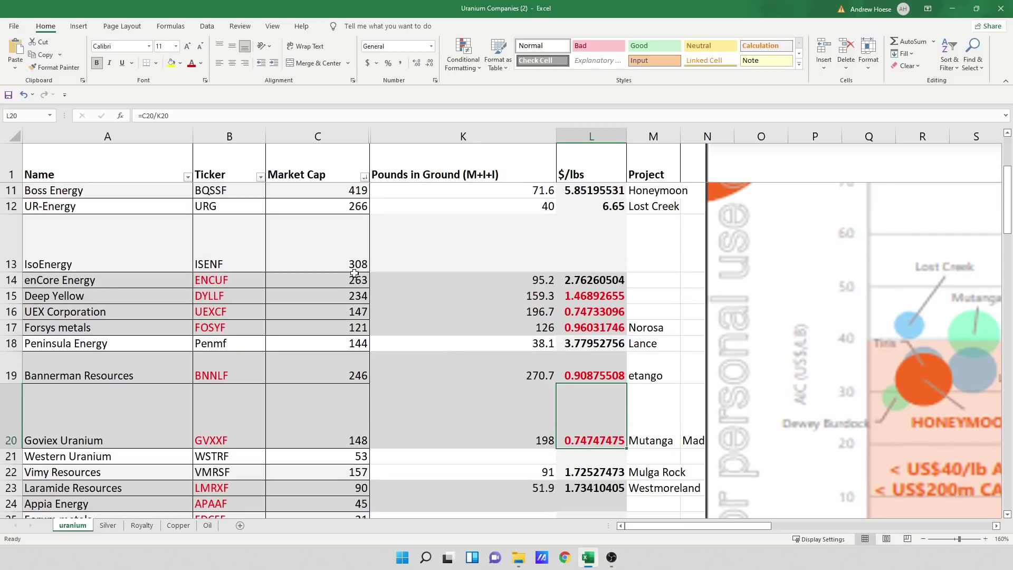
scroll(354, 273, down, 1)
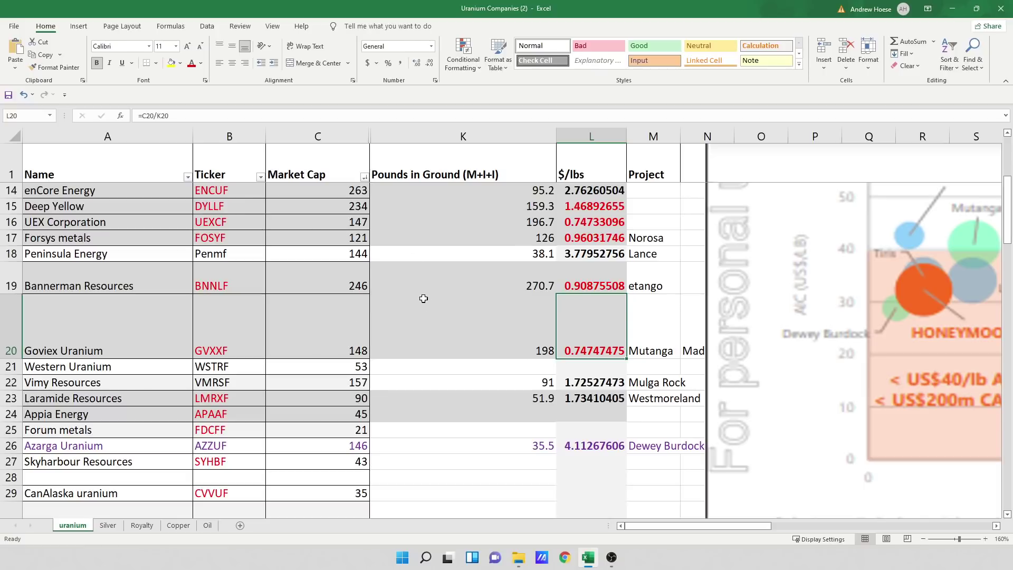
drag(603, 209, 602, 254)
click(480, 299)
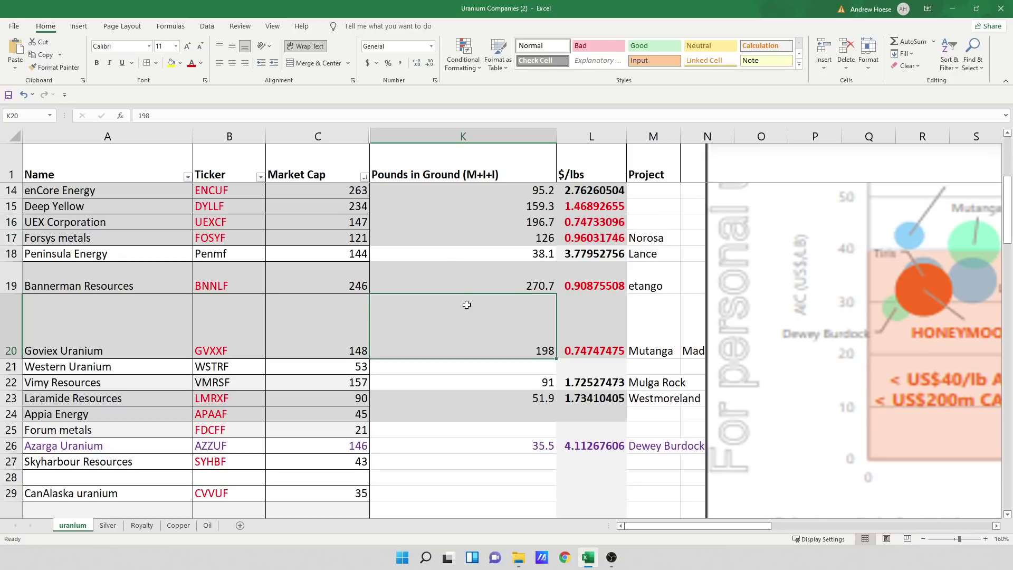
scroll(327, 225, down, 3)
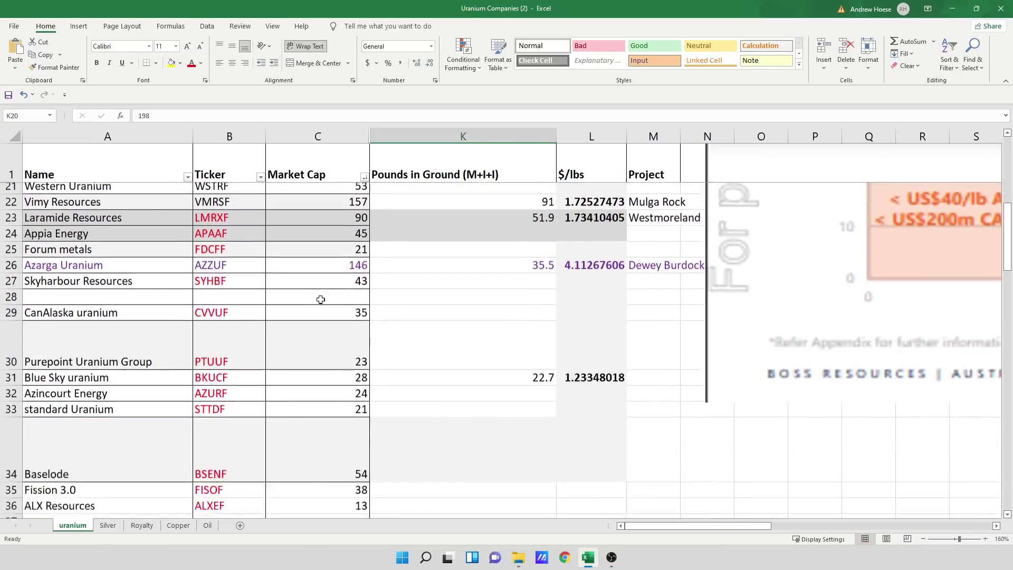
scroll(221, 296, up, 1)
click(216, 290)
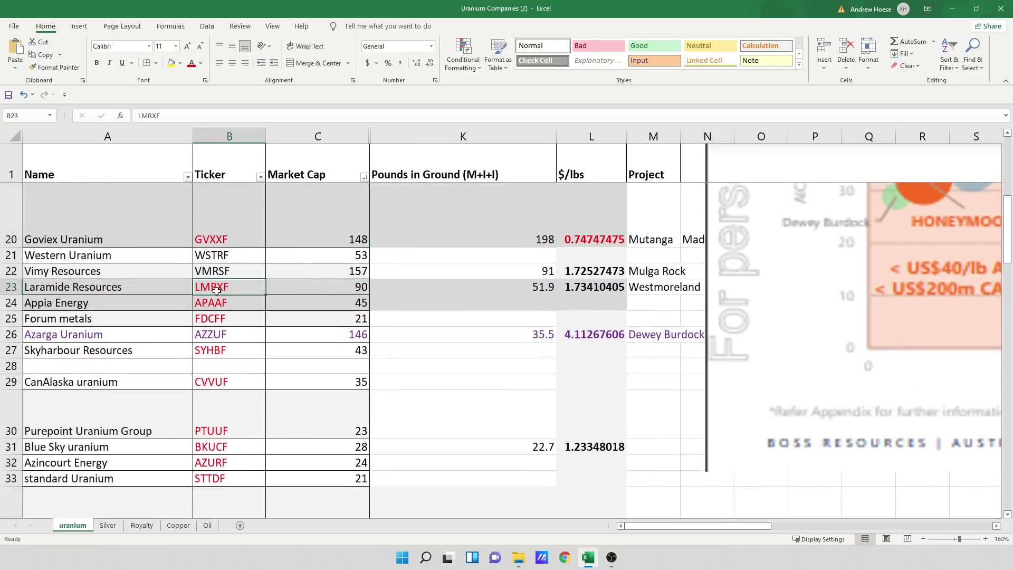
click(214, 258)
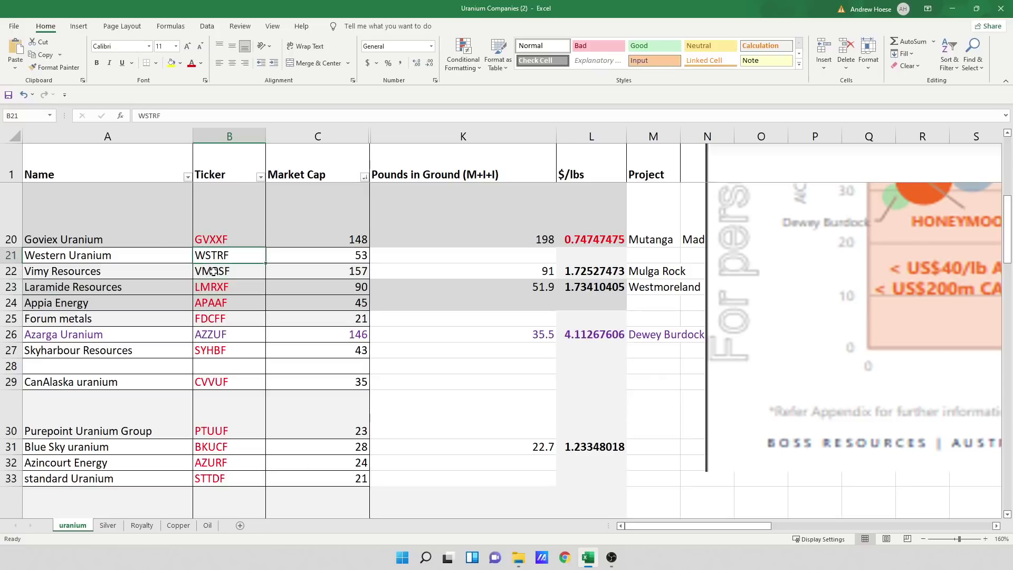
click(217, 274)
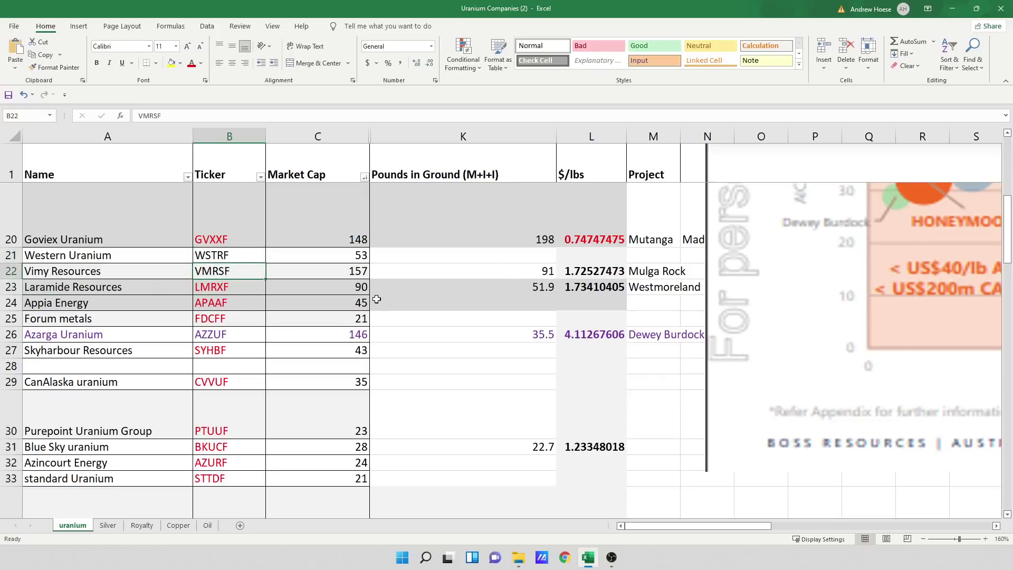
click(237, 287)
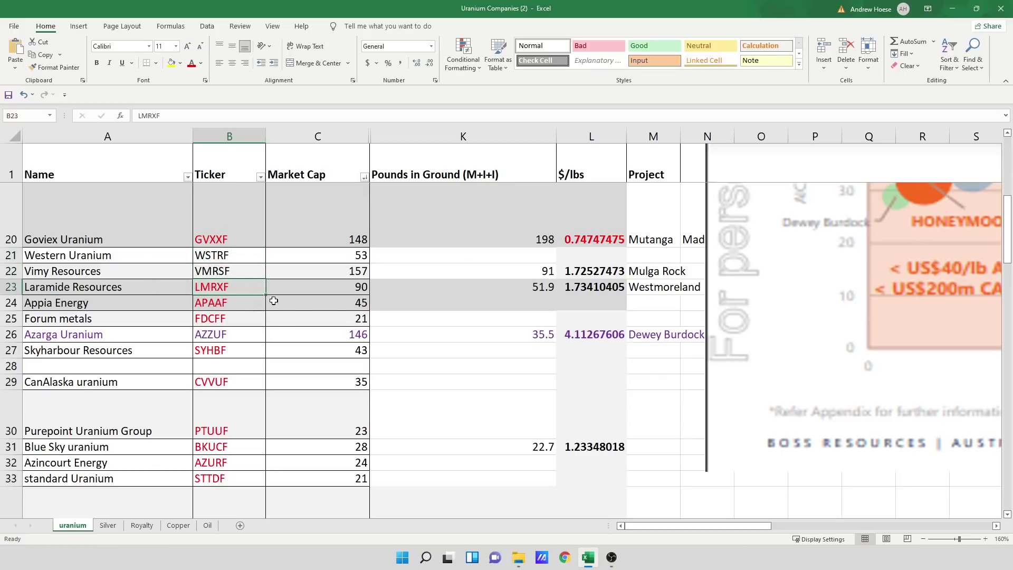
click(458, 287)
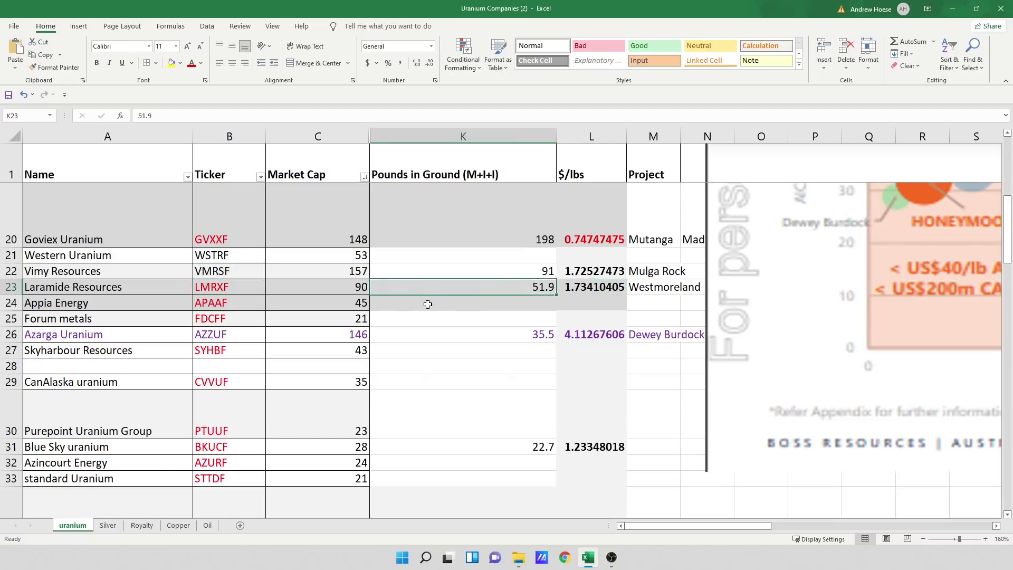
click(239, 304)
scroll(256, 316, down, 1)
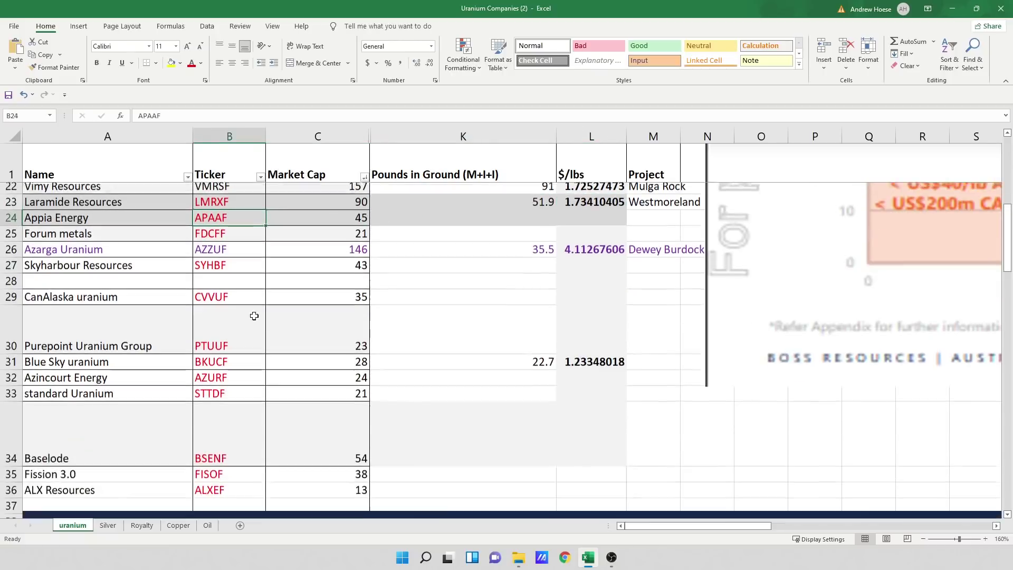
drag(225, 223, 221, 474)
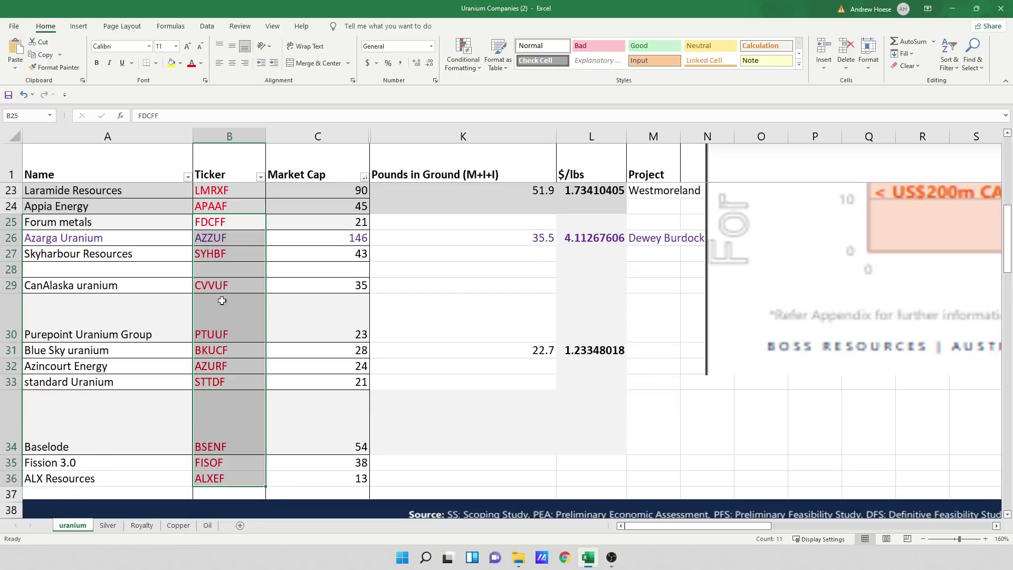
click(242, 447)
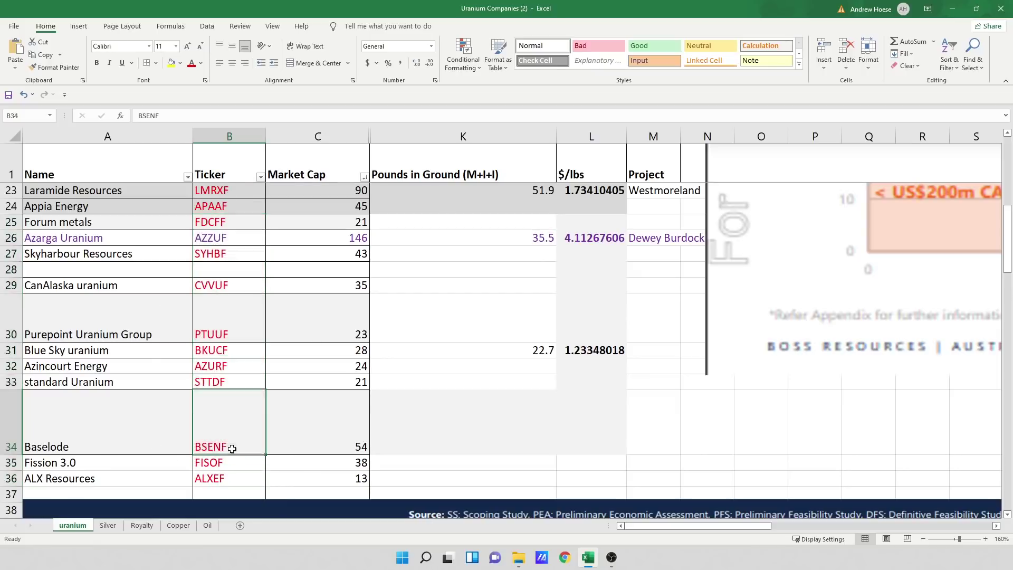
click(151, 438)
click(222, 438)
drag(222, 438, 247, 429)
scroll(300, 416, up, 7)
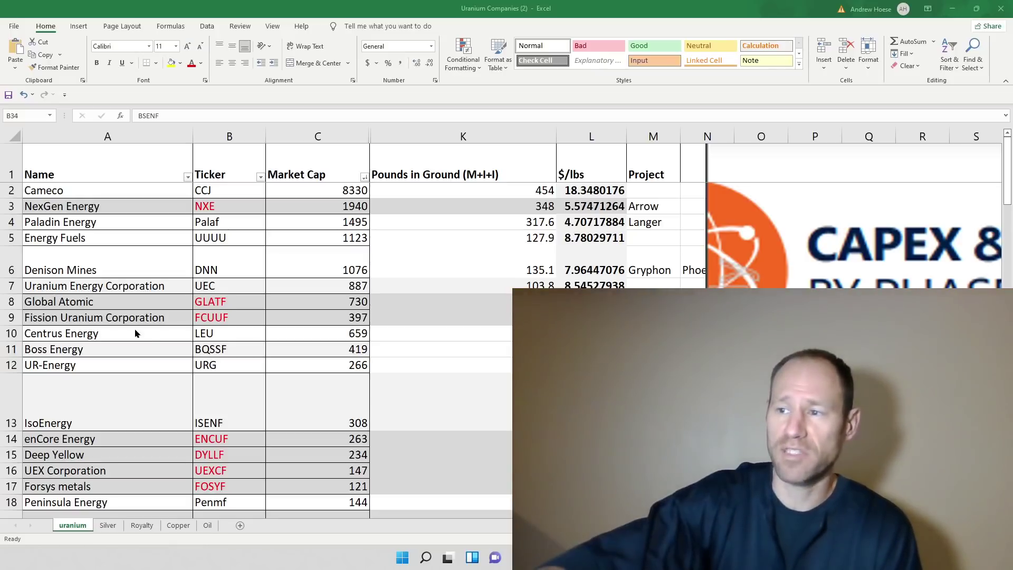
scroll(314, 319, down, 3)
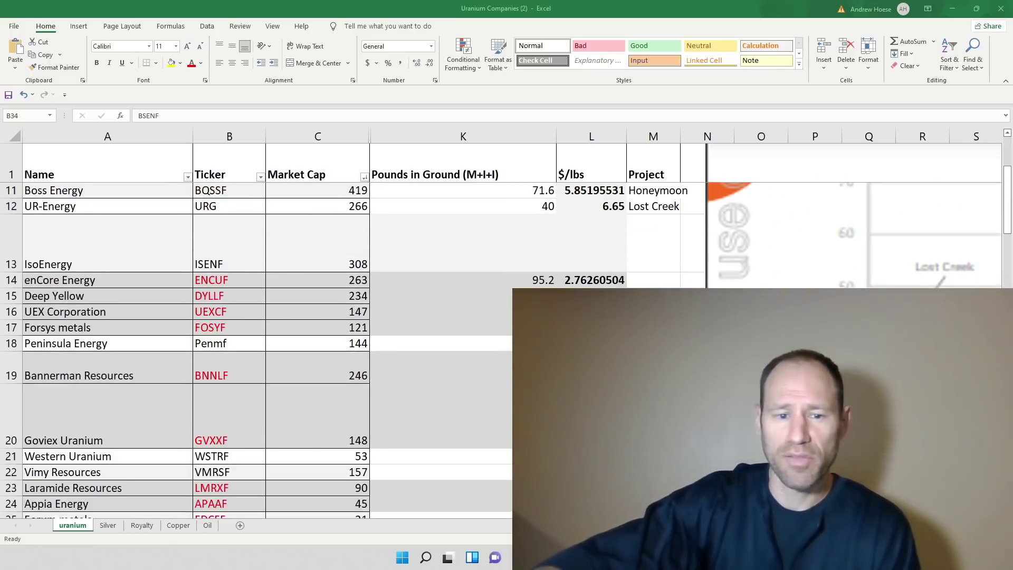